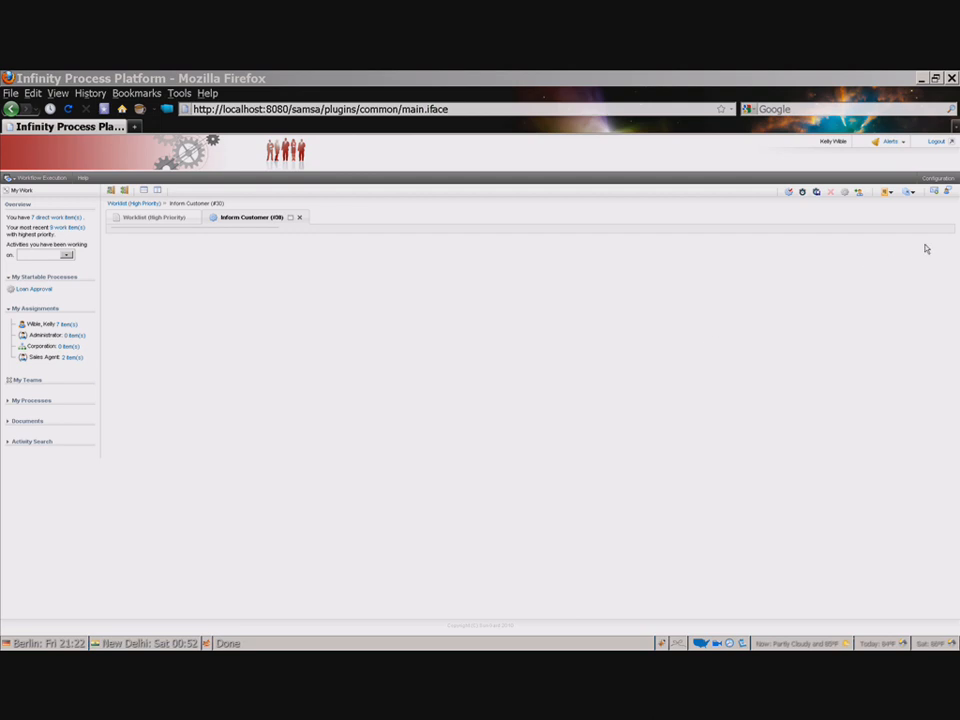
# Step: Open a new correspondence from the Inform Customer activity
pyautogui.click(934, 191)
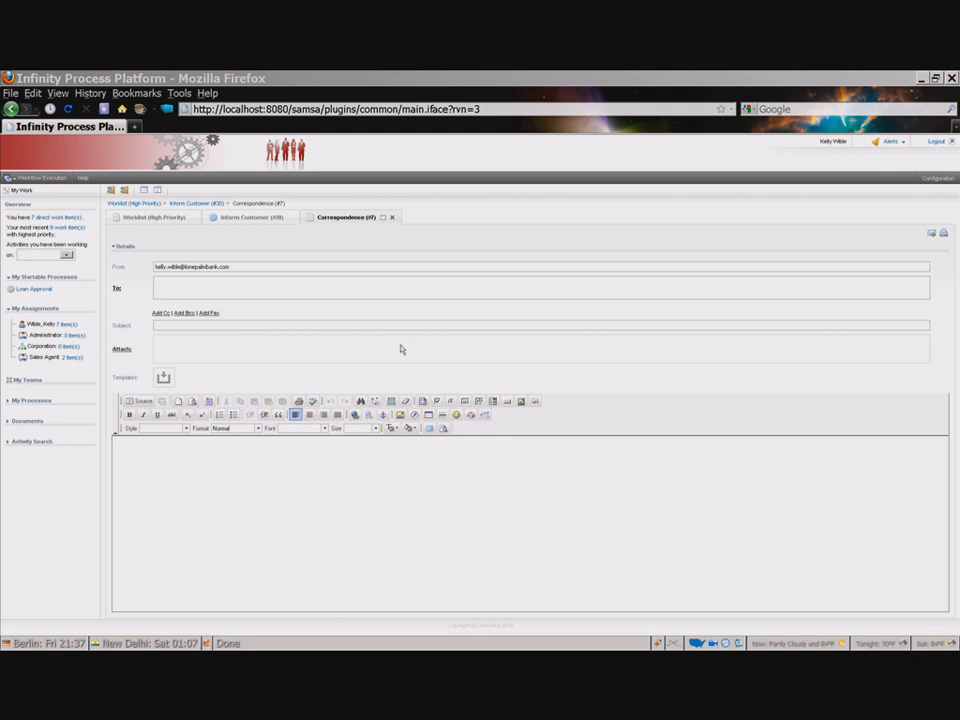
pyautogui.click(247, 267)
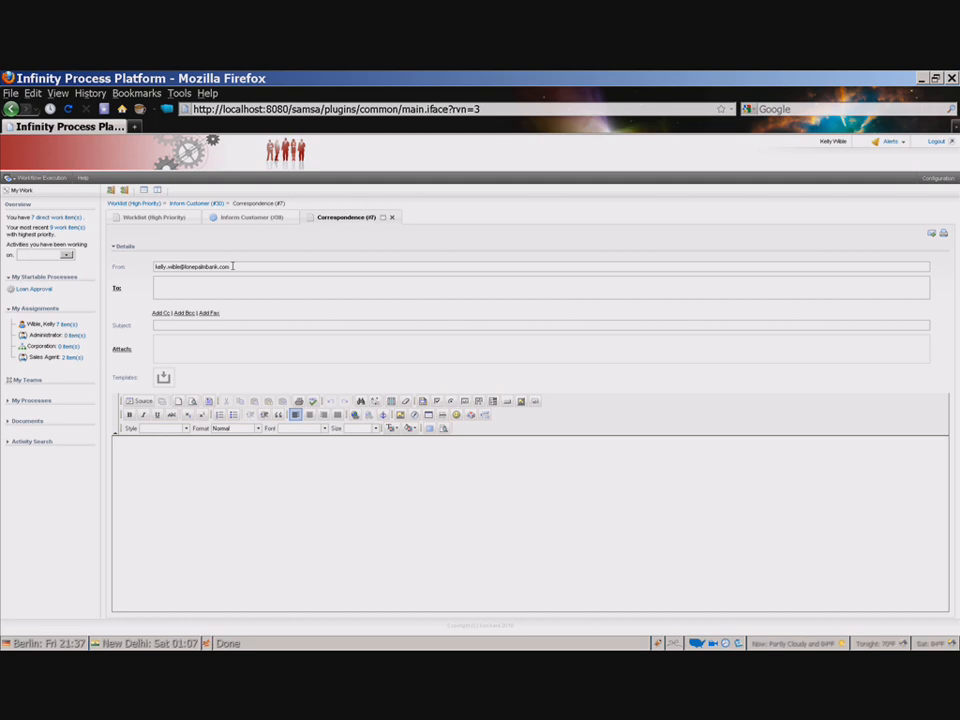
pyautogui.doubleClick(226, 266)
pyautogui.click(198, 288)
pyautogui.click(117, 290)
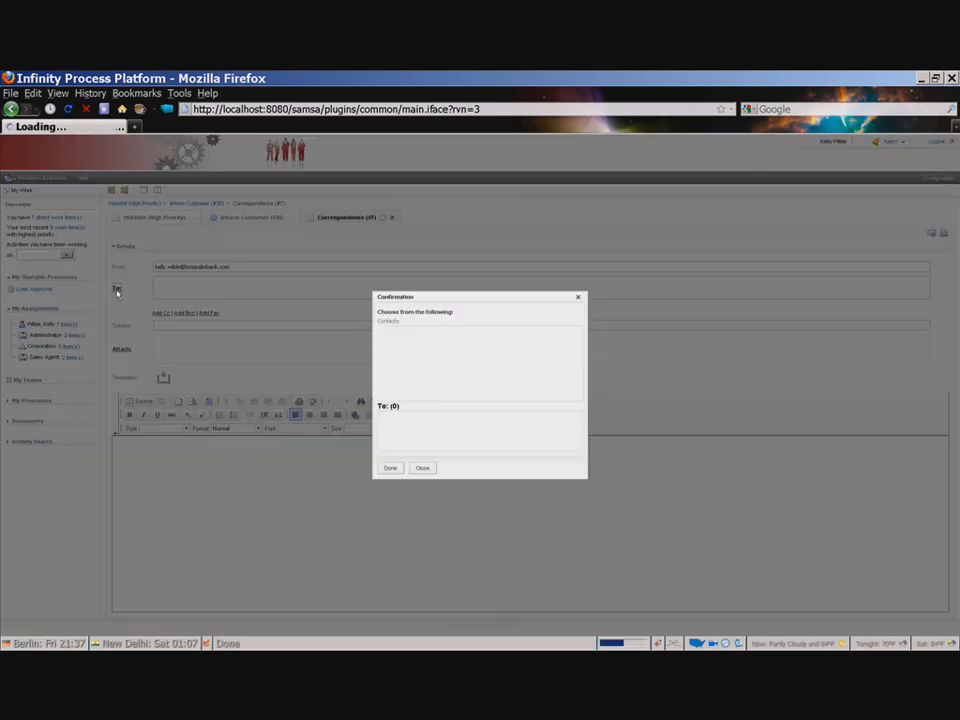
pyautogui.click(424, 469)
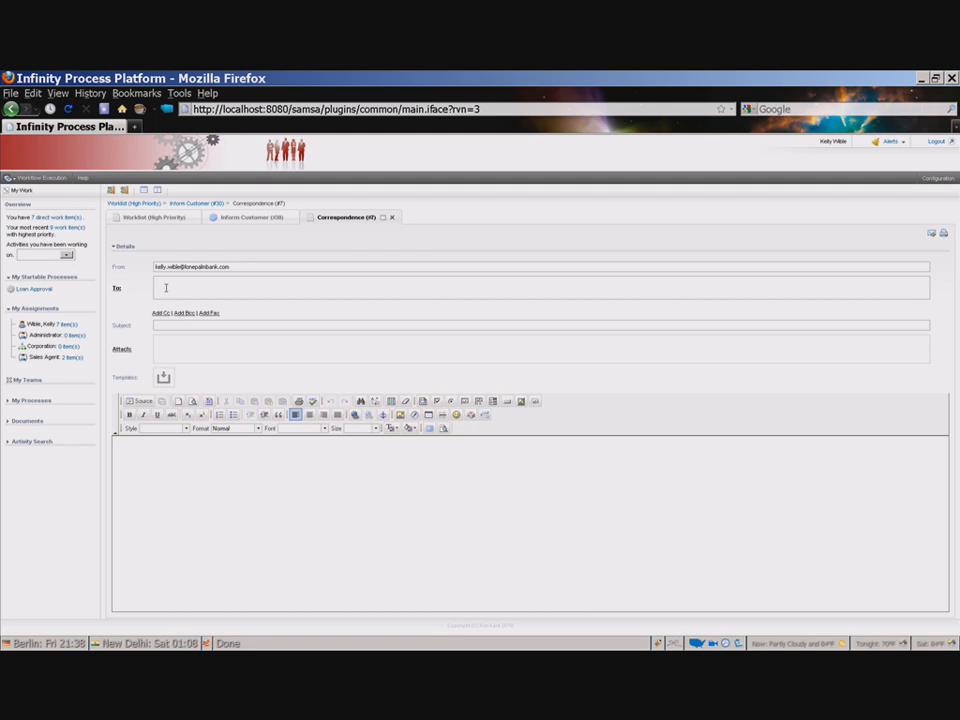
# Step: Enter the customer's e-mail address as the To recipient
pyautogui.click(166, 288)
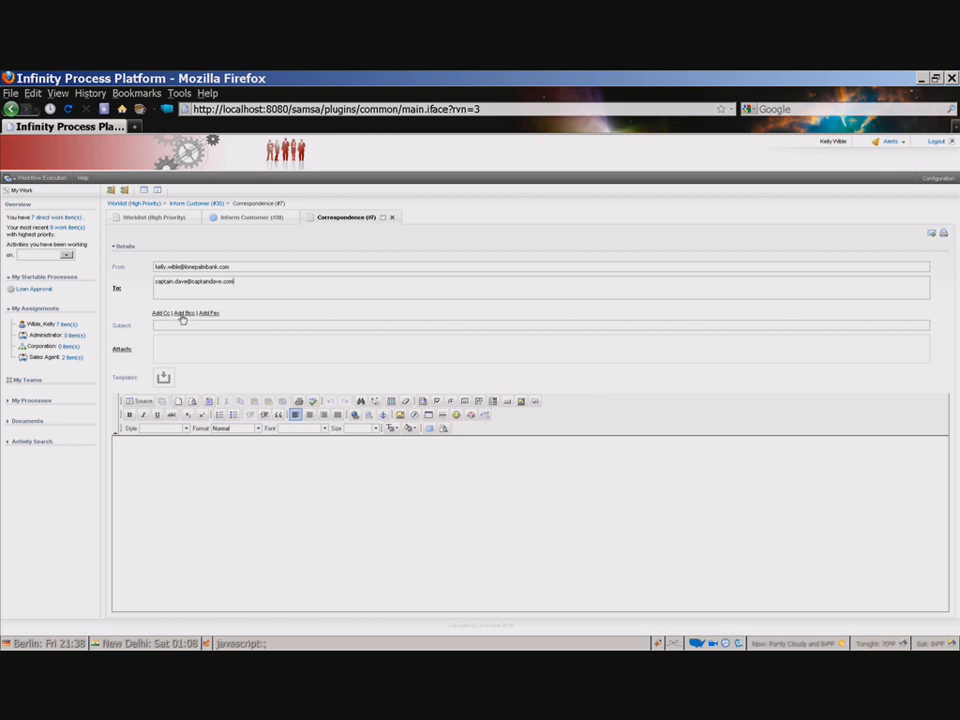
# Step: Add a Cc field and enter a colleague's bank e-mail address in it
pyautogui.click(159, 313)
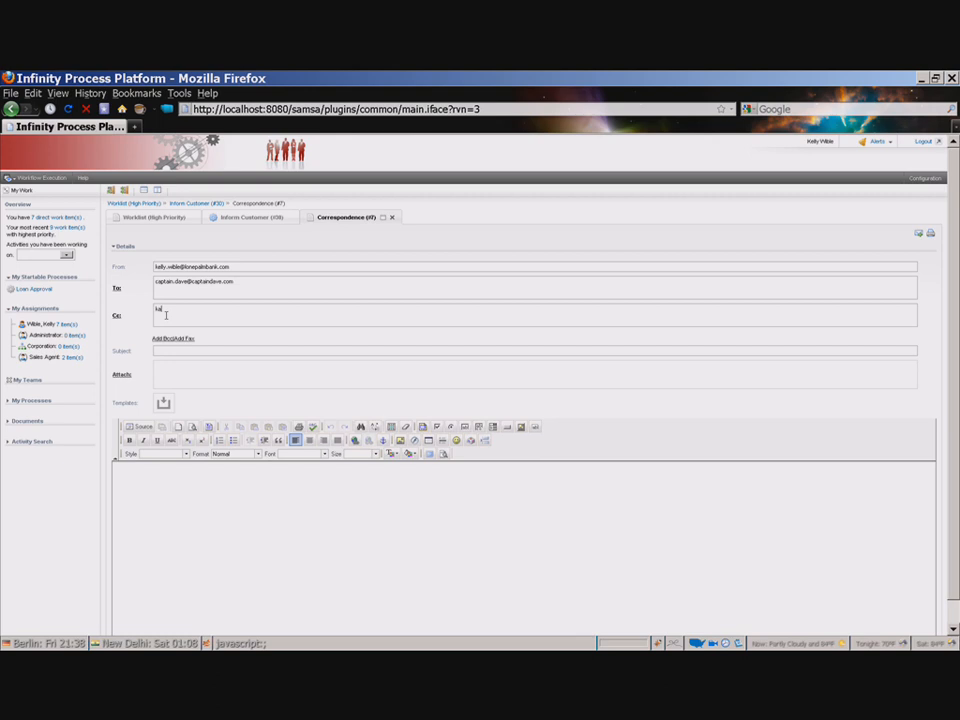
# Step: Add a Fax field and set the subject to Loan Approval
pyautogui.click(175, 350)
pyautogui.click(187, 340)
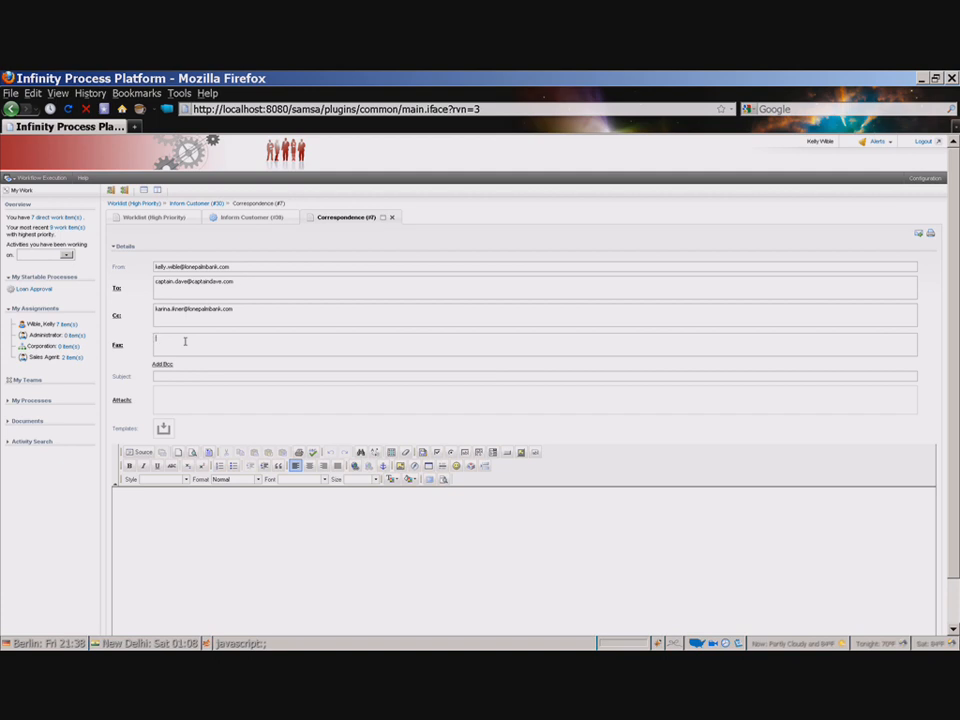
pyautogui.click(163, 377)
pyautogui.write('Loan Approval')
pyautogui.click(174, 507)
# Step: Open My Documents and expand the My Documents and Common Documents folders
pyautogui.click(26, 421)
pyautogui.click(22, 431)
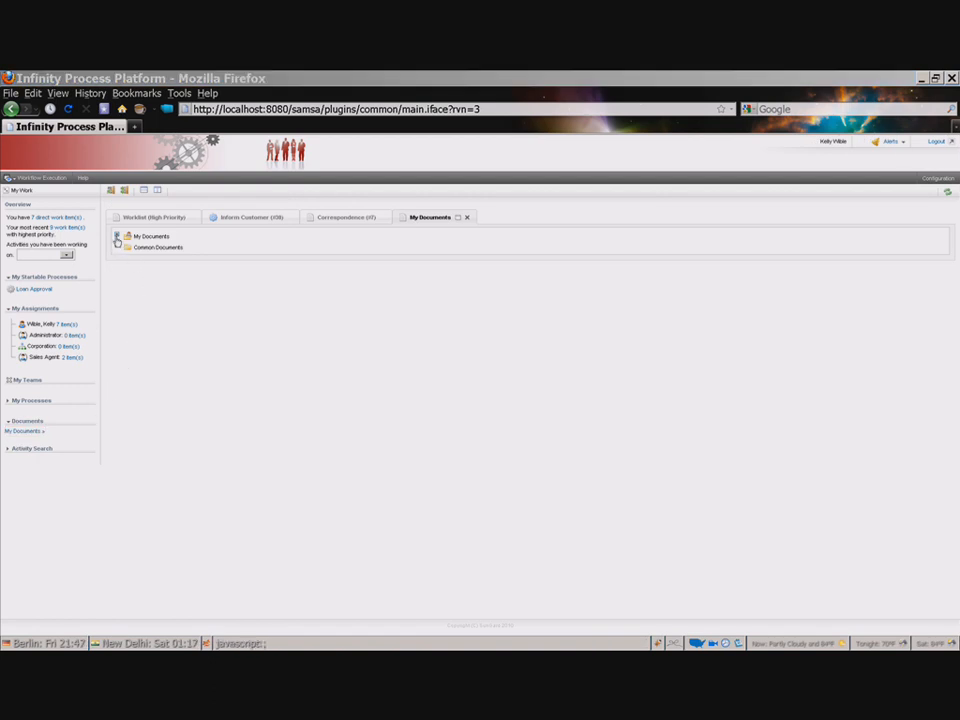
pyautogui.click(117, 237)
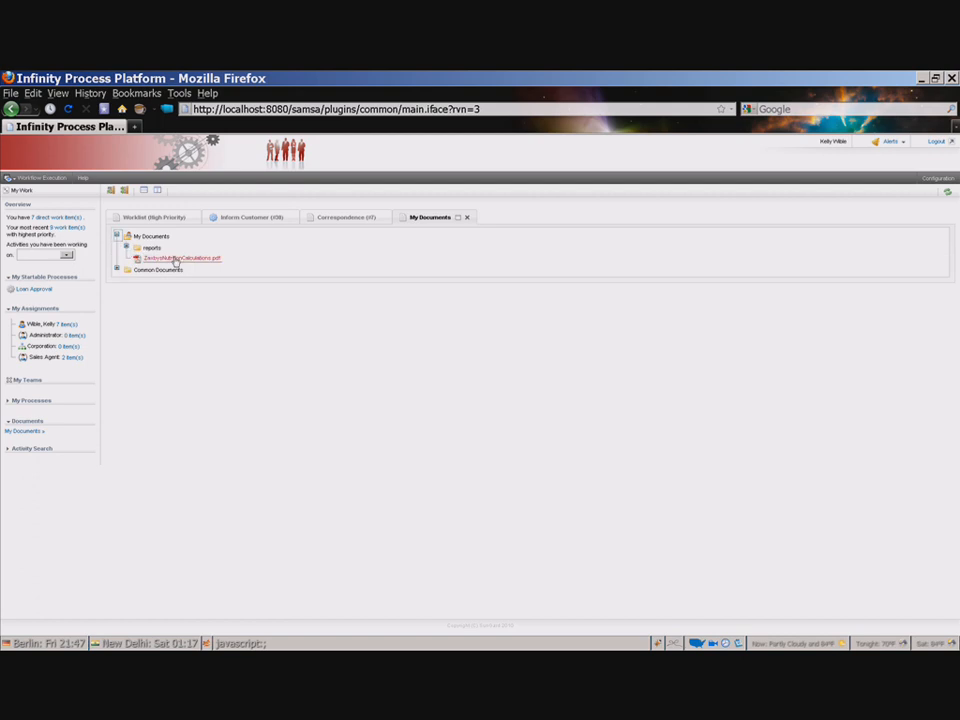
pyautogui.click(116, 270)
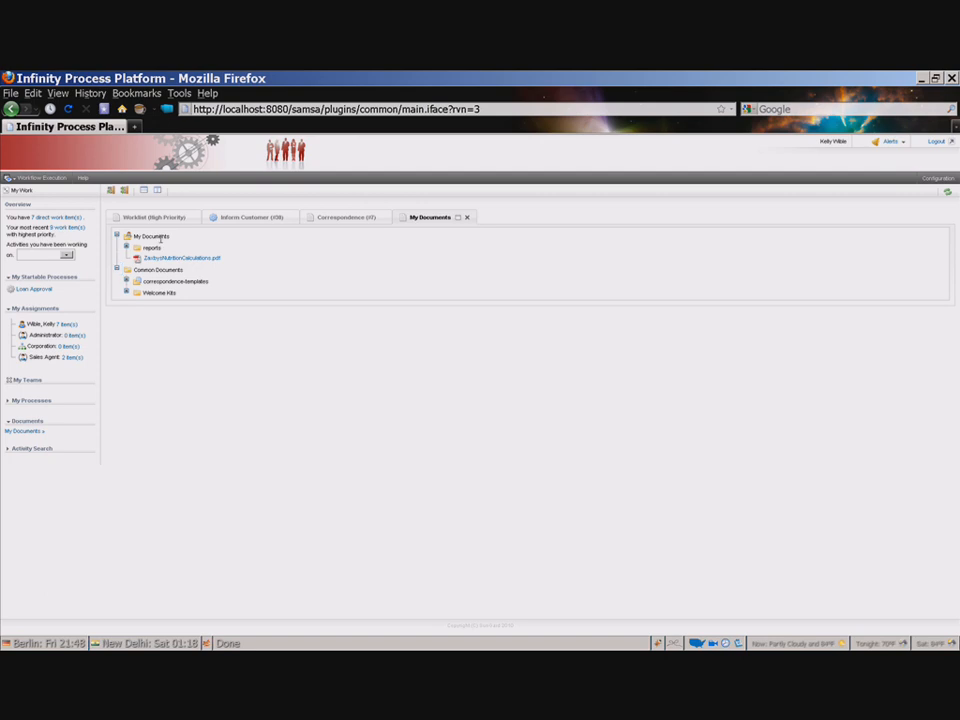
pyautogui.rightClick(160, 239)
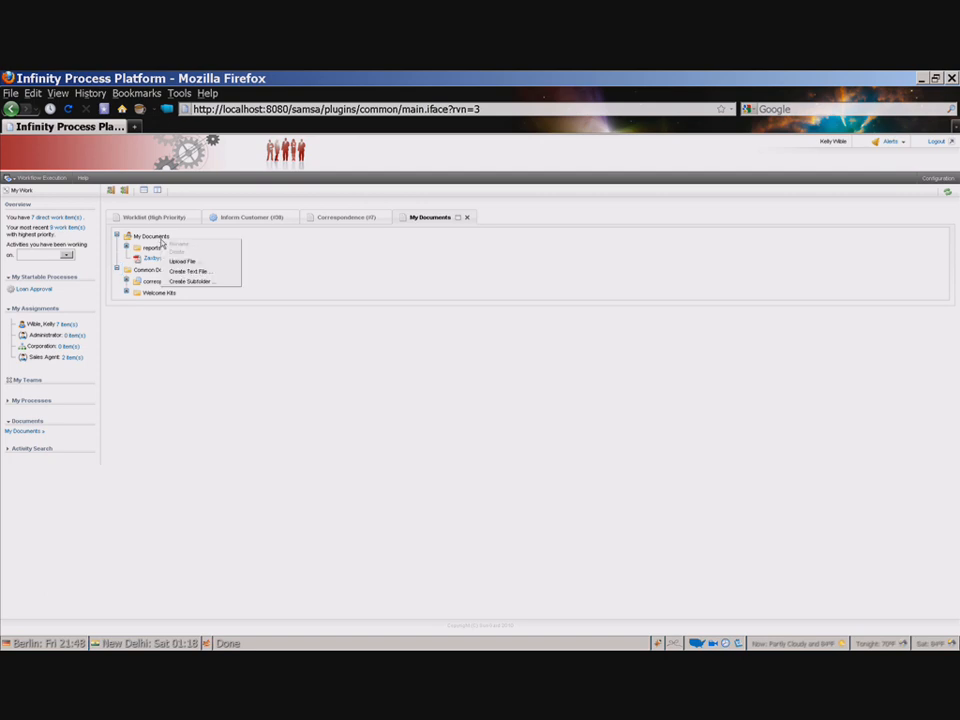
pyautogui.click(217, 273)
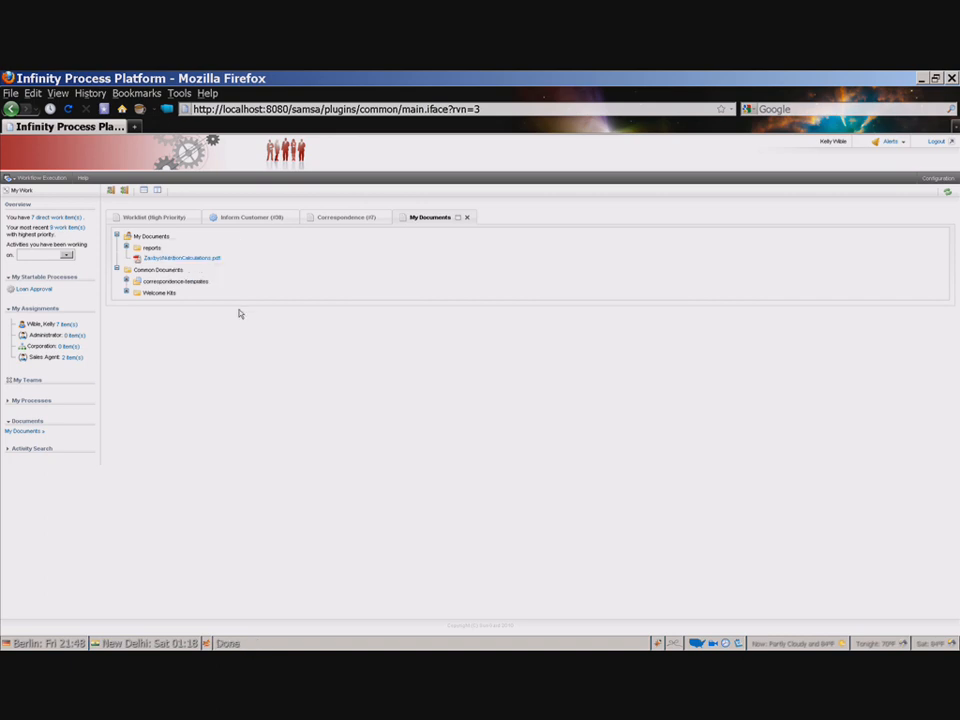
pyautogui.rightClick(162, 271)
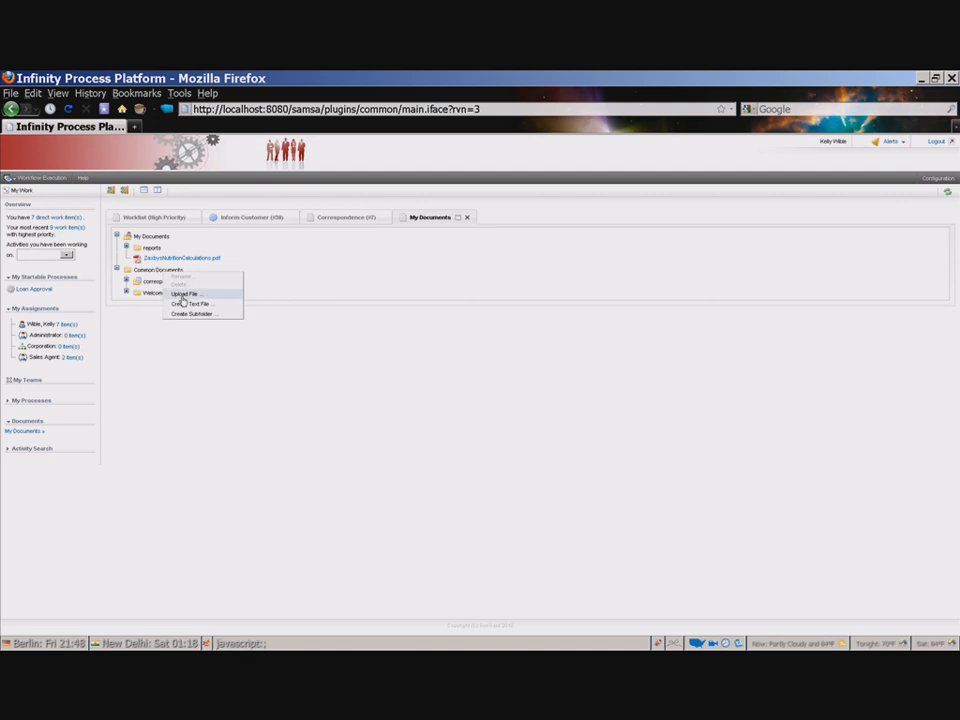
pyautogui.click(295, 279)
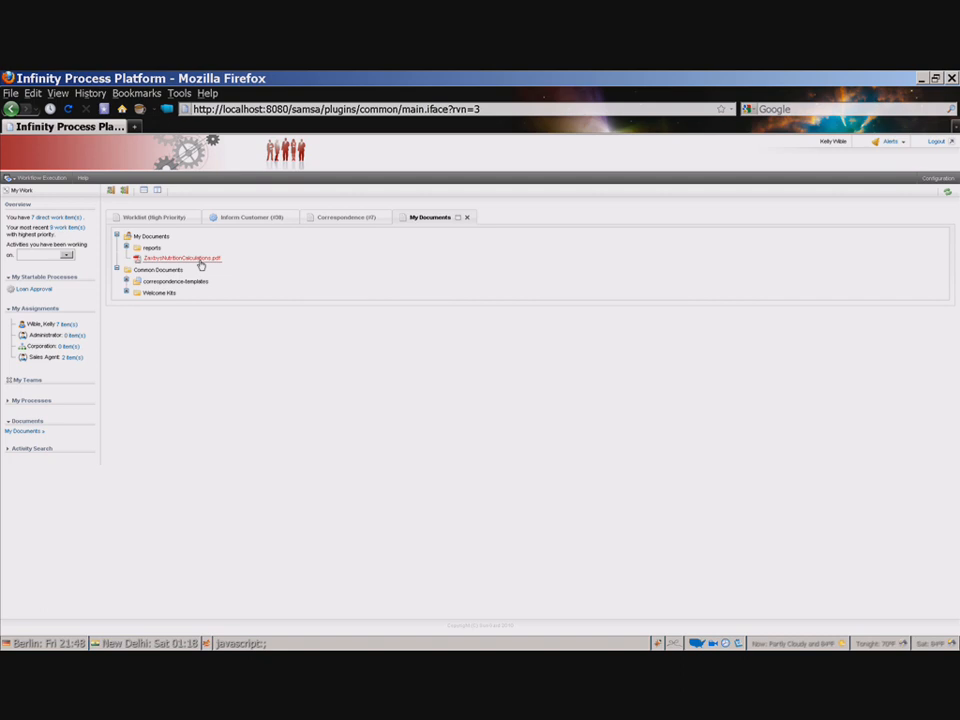
# Step: Open ZaxbysNutritionCalculations.pdf and page through it, jumping to page 3
pyautogui.click(199, 260)
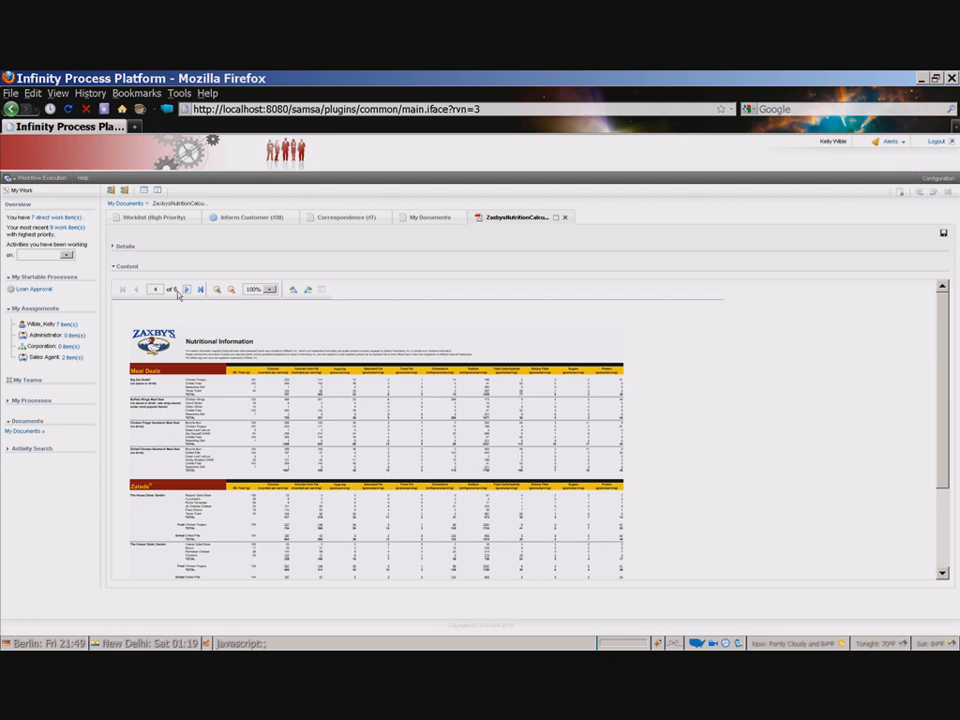
pyautogui.click(180, 291)
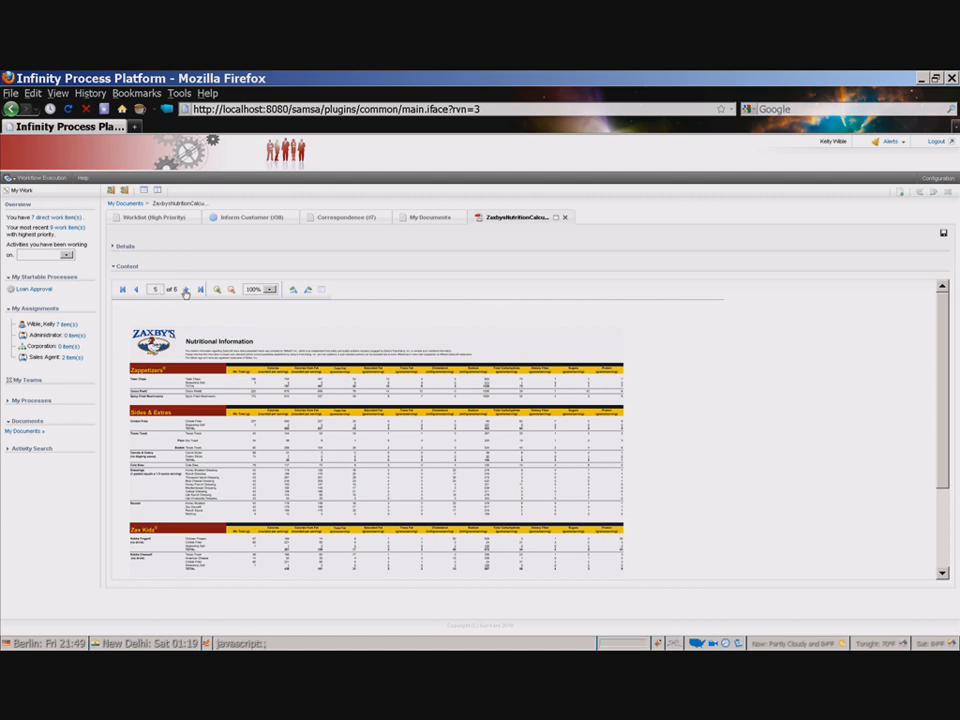
pyautogui.click(185, 291)
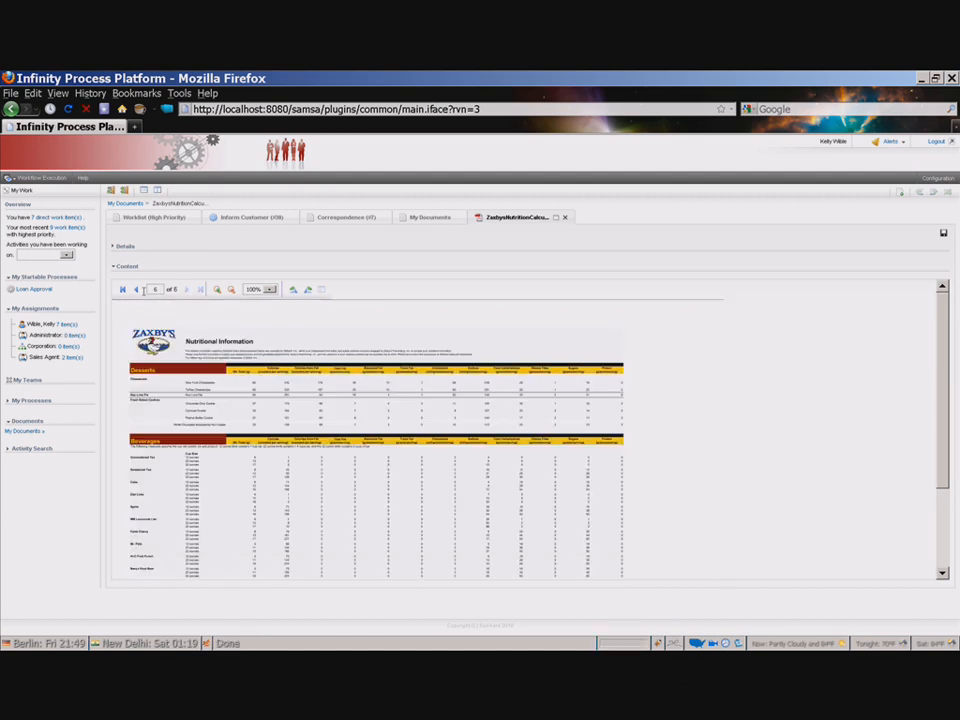
pyautogui.moveTo(160, 290); pyautogui.dragTo(149, 289)
pyautogui.write('3')
pyautogui.press('Return')
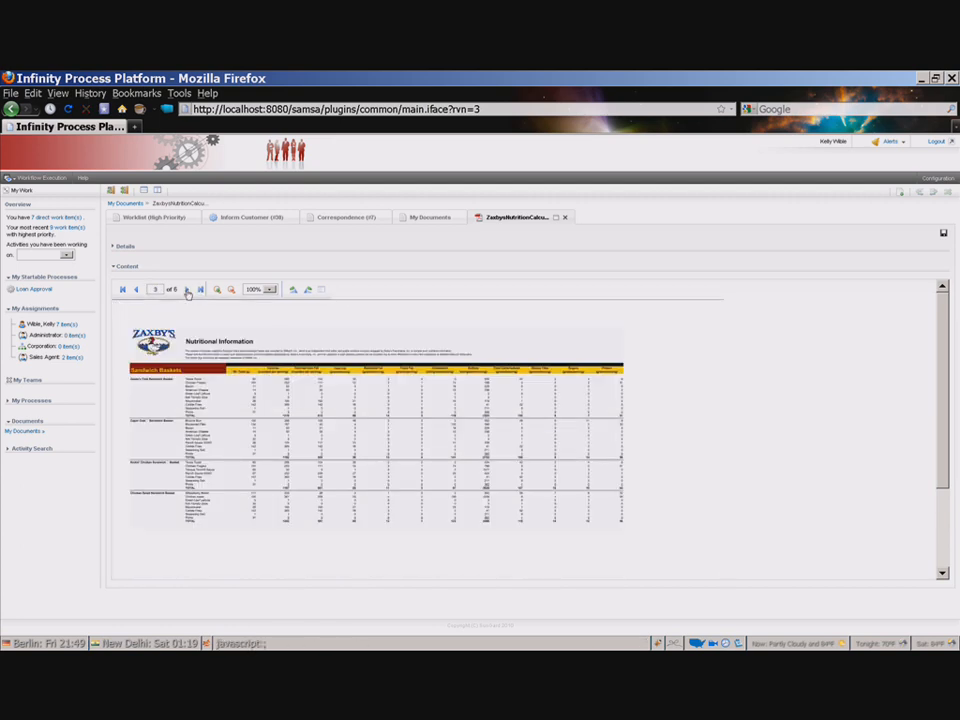
pyautogui.click(187, 290)
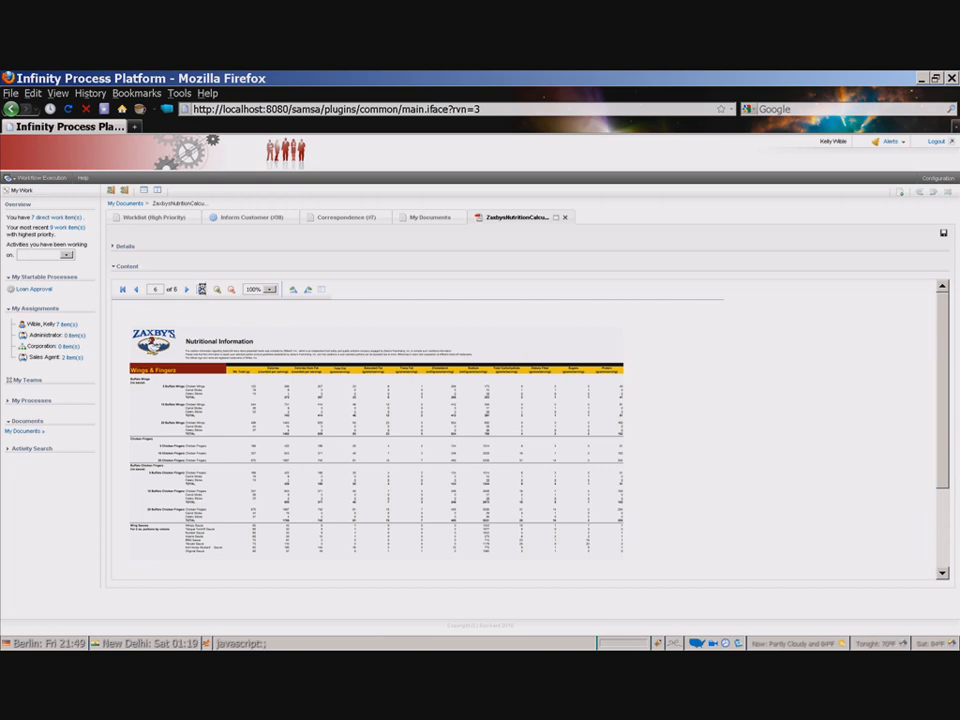
# Step: Zoom the PDF in and out, then set the zoom to 300%
pyautogui.click(217, 290)
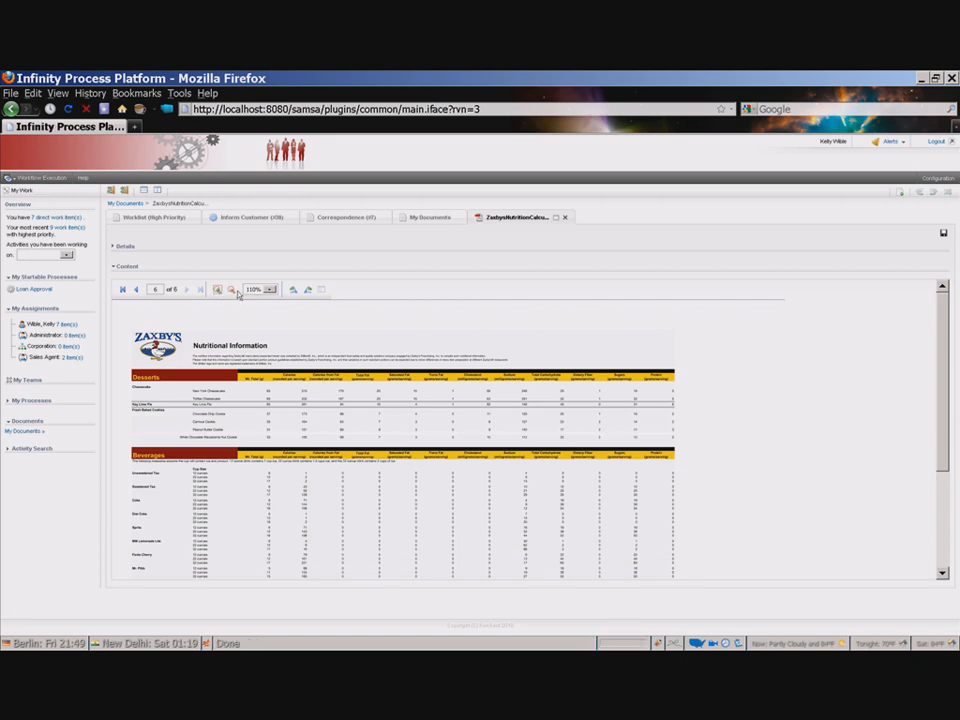
pyautogui.click(230, 289)
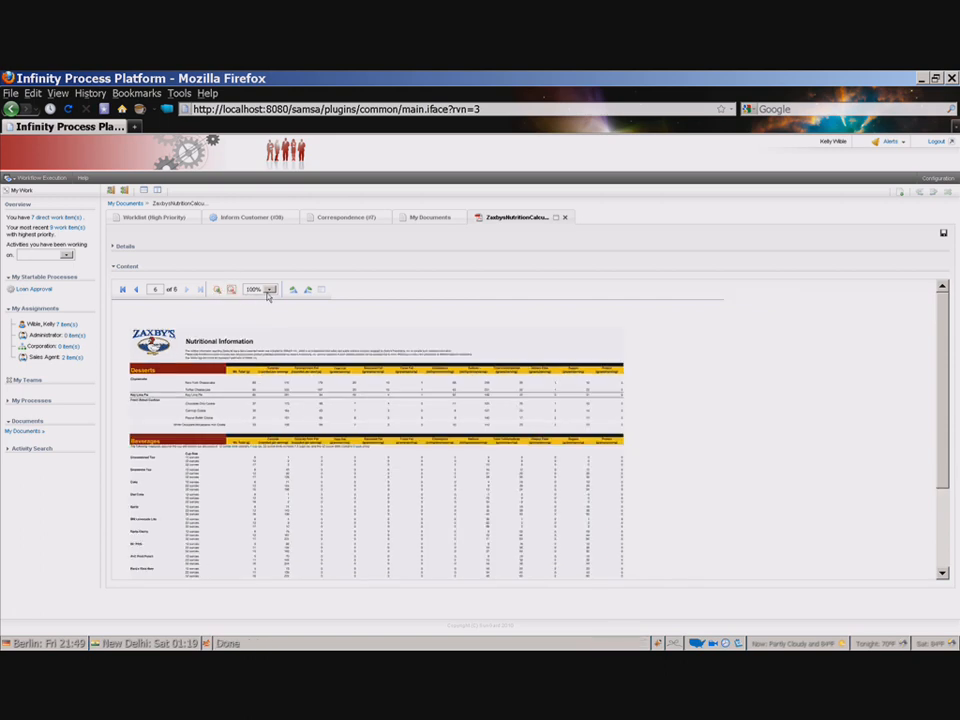
pyautogui.click(266, 289)
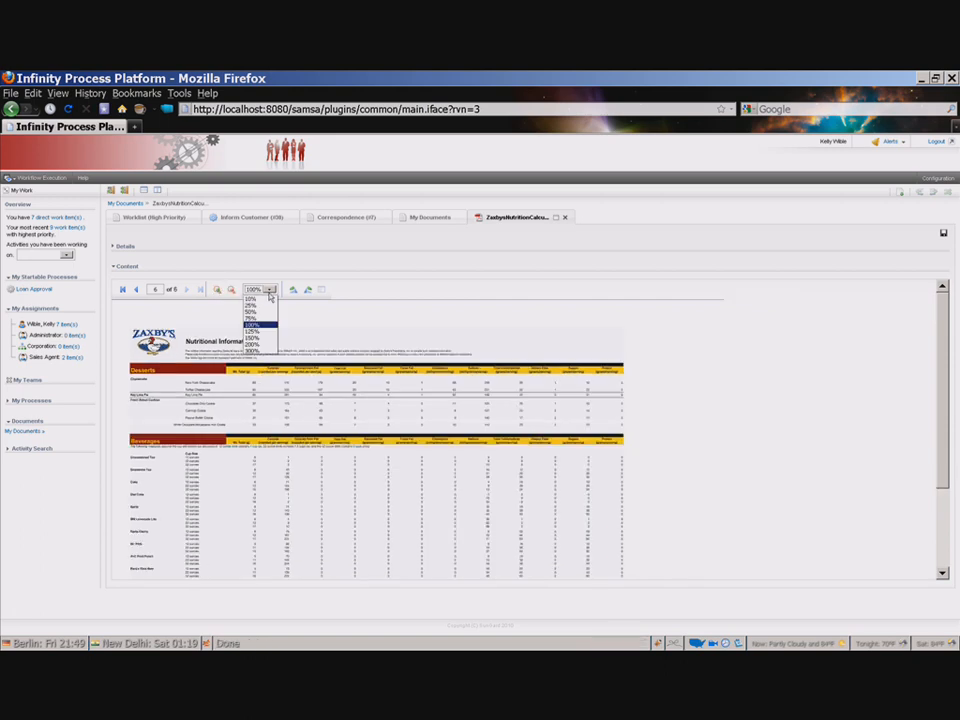
pyautogui.click(252, 349)
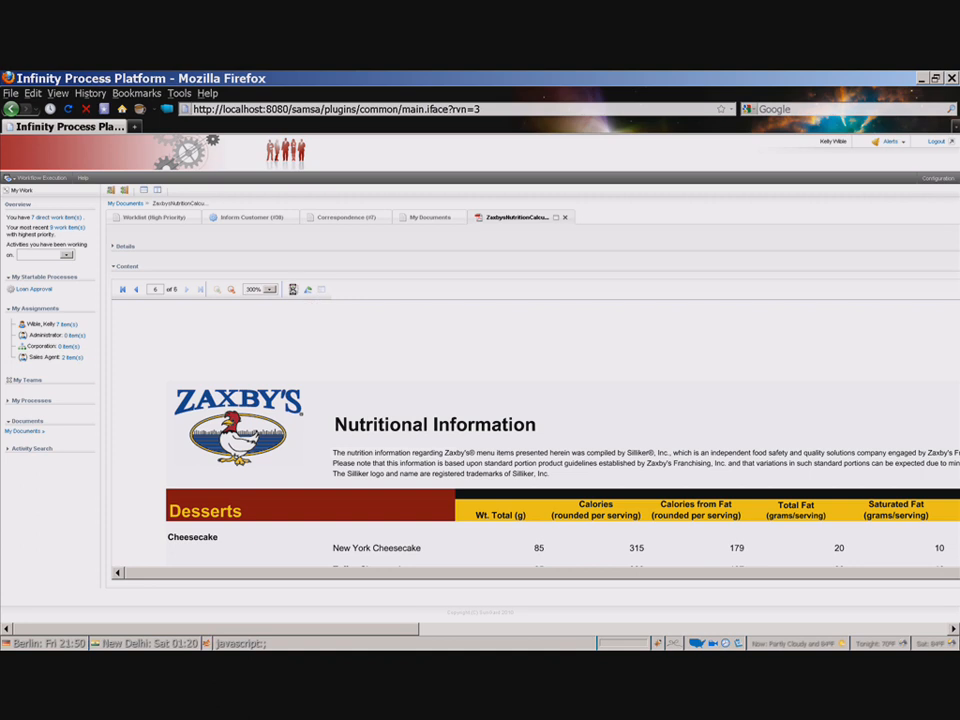
# Step: Rotate the PDF page right and left to inspect the rotation options
pyautogui.click(293, 290)
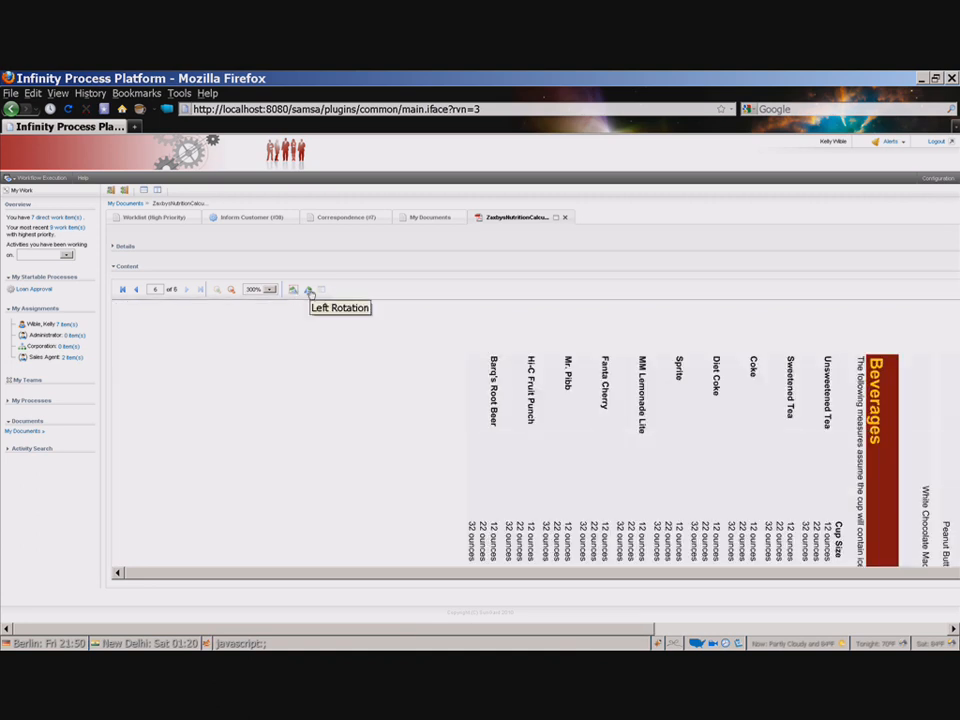
pyautogui.click(309, 290)
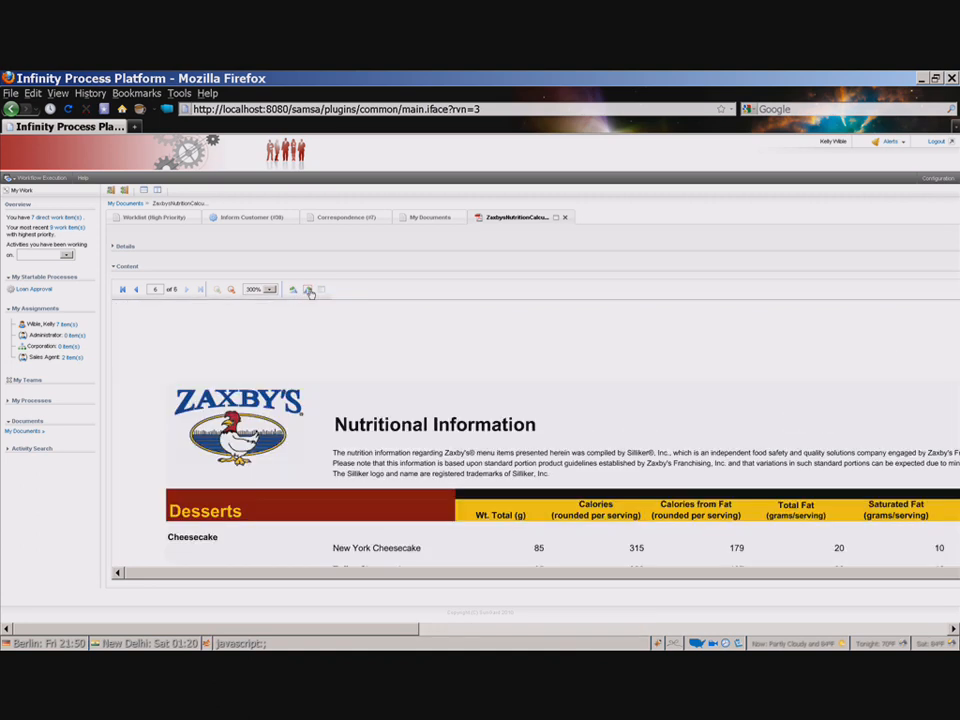
pyautogui.click(310, 291)
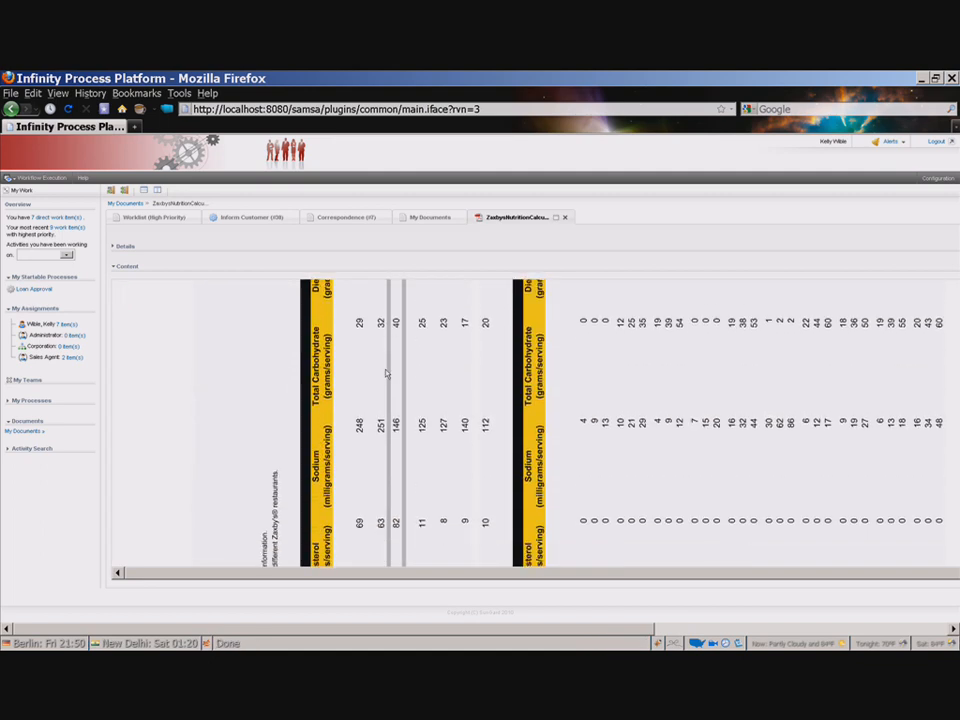
pyautogui.scroll(-2, 387, 374)
pyautogui.scroll(12, 381, 364)
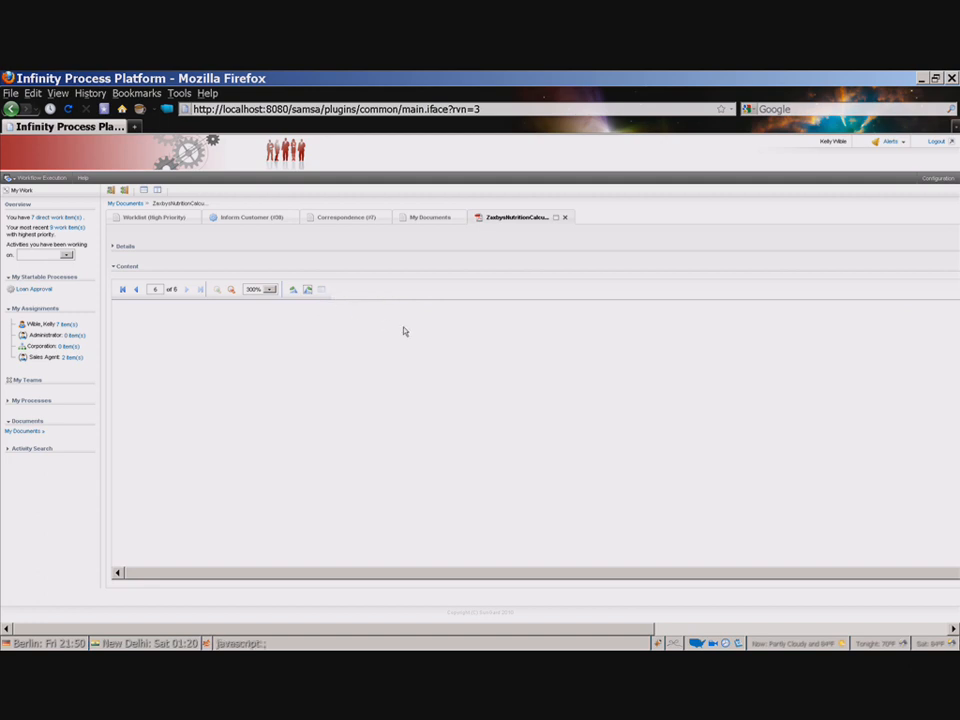
# Step: Close the PDF viewer and expand the folders under Common Documents
pyautogui.click(565, 217)
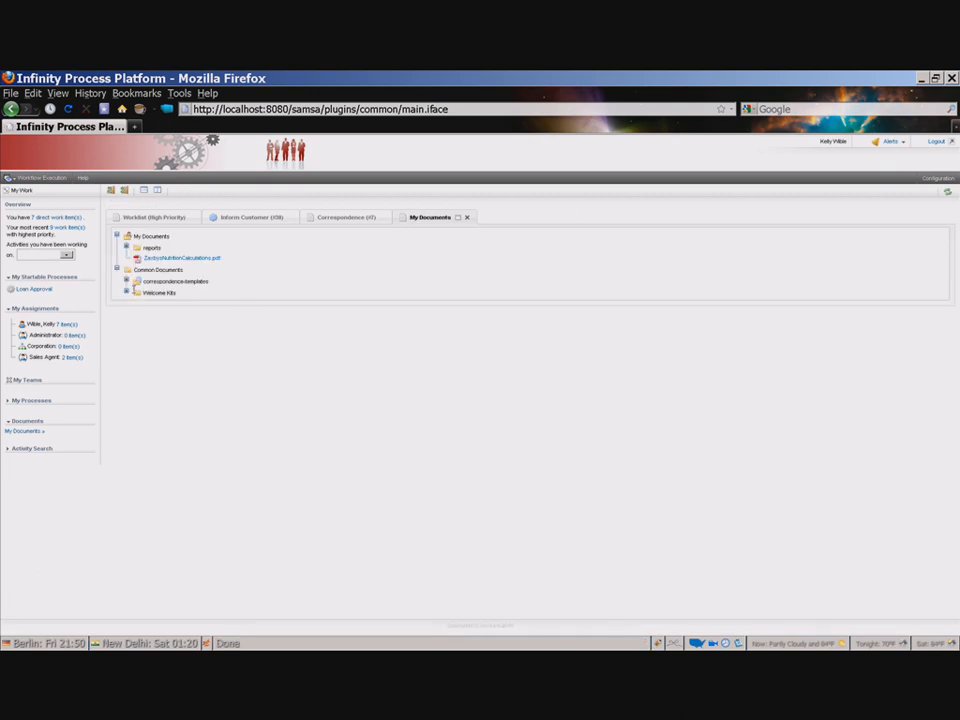
pyautogui.click(127, 292)
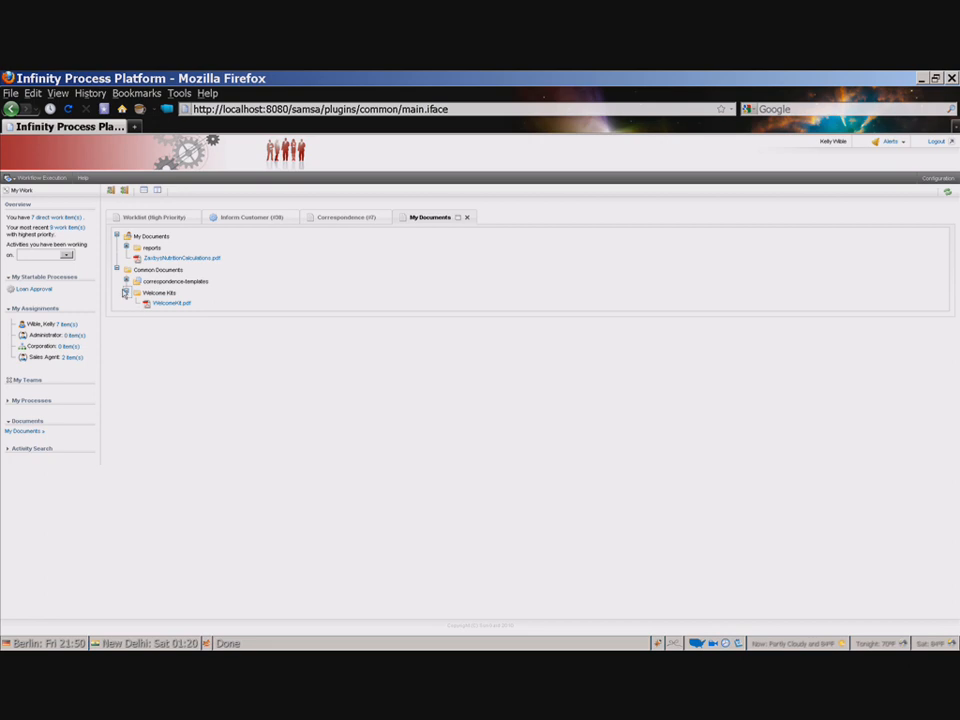
pyautogui.click(127, 281)
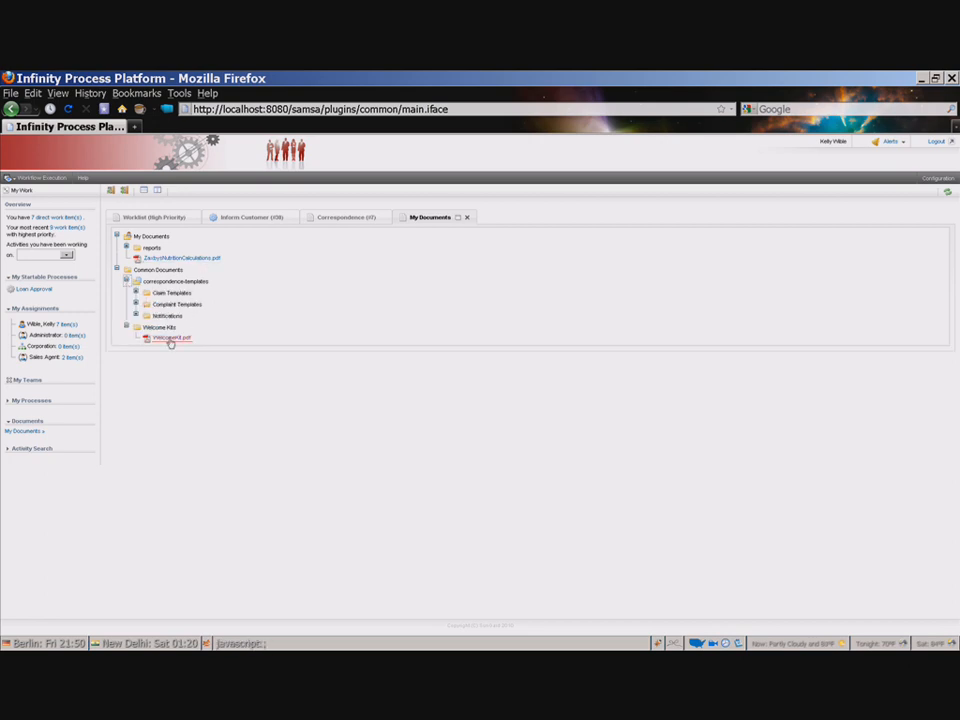
pyautogui.click(134, 315)
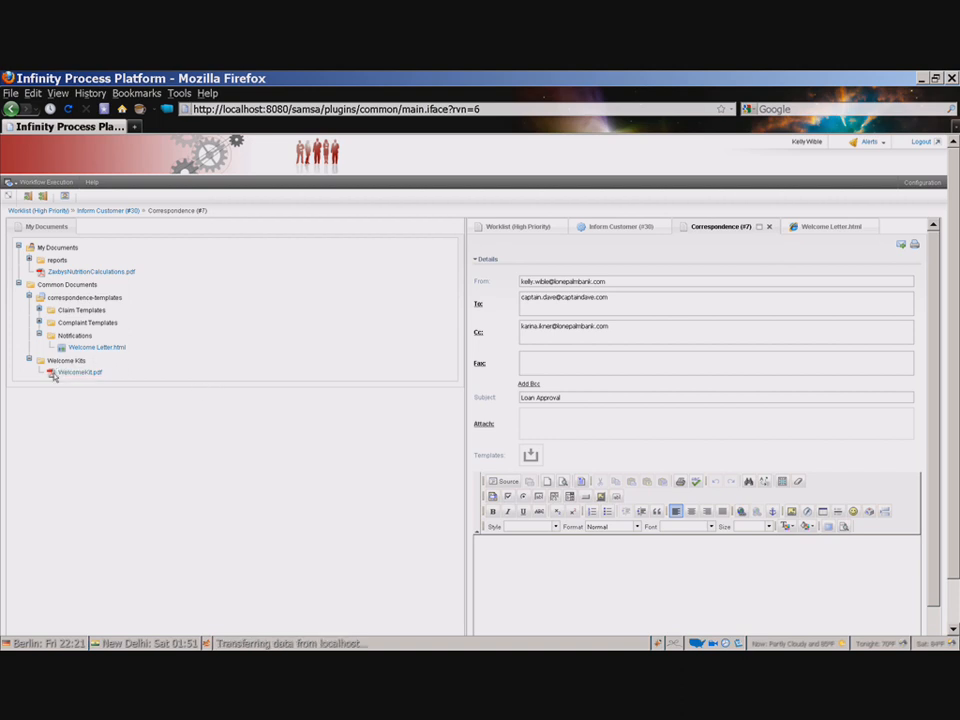
# Step: Attach WelcomeKit.pdf and ZaxbysNutritionCalculations.pdf to the correspondence, then remove both attachments
pyautogui.moveTo(110, 393); pyautogui.dragTo(532, 422)
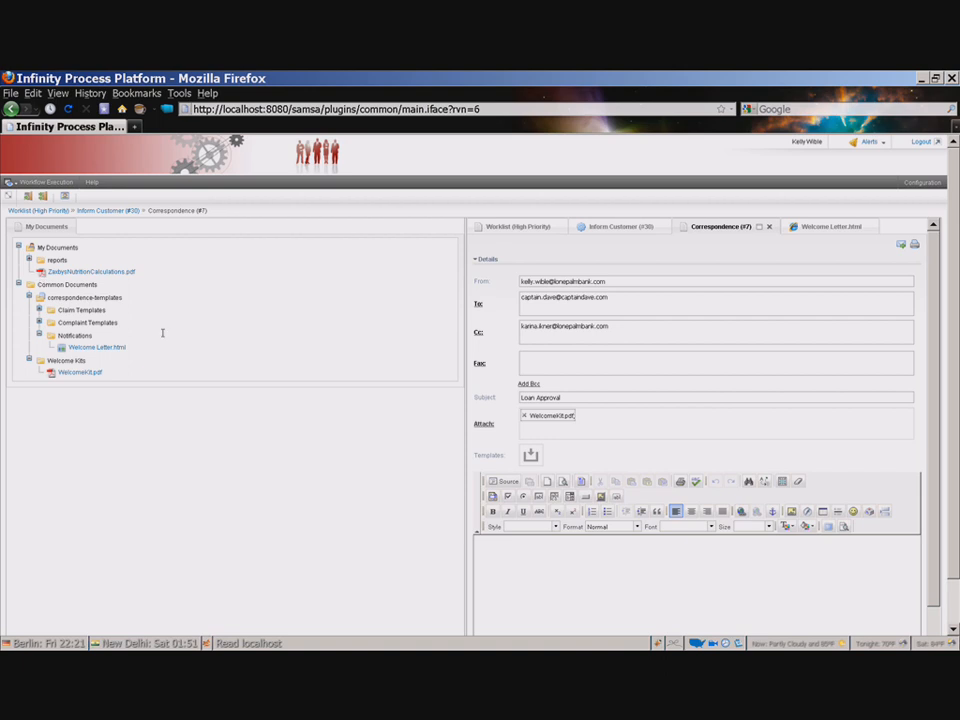
pyautogui.moveTo(267, 380); pyautogui.dragTo(601, 424)
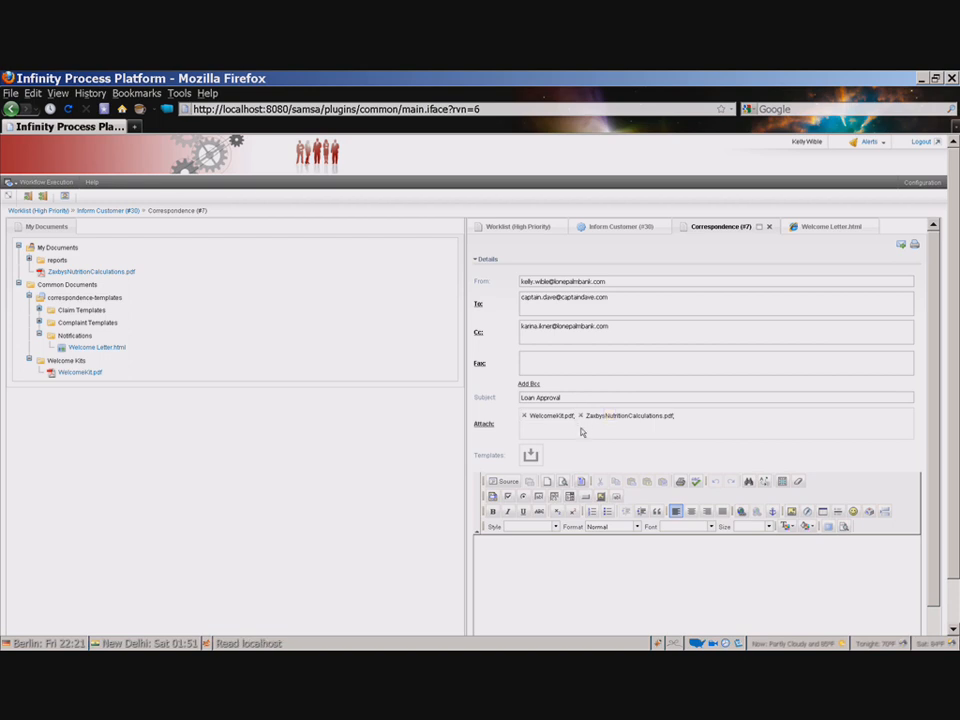
pyautogui.click(580, 416)
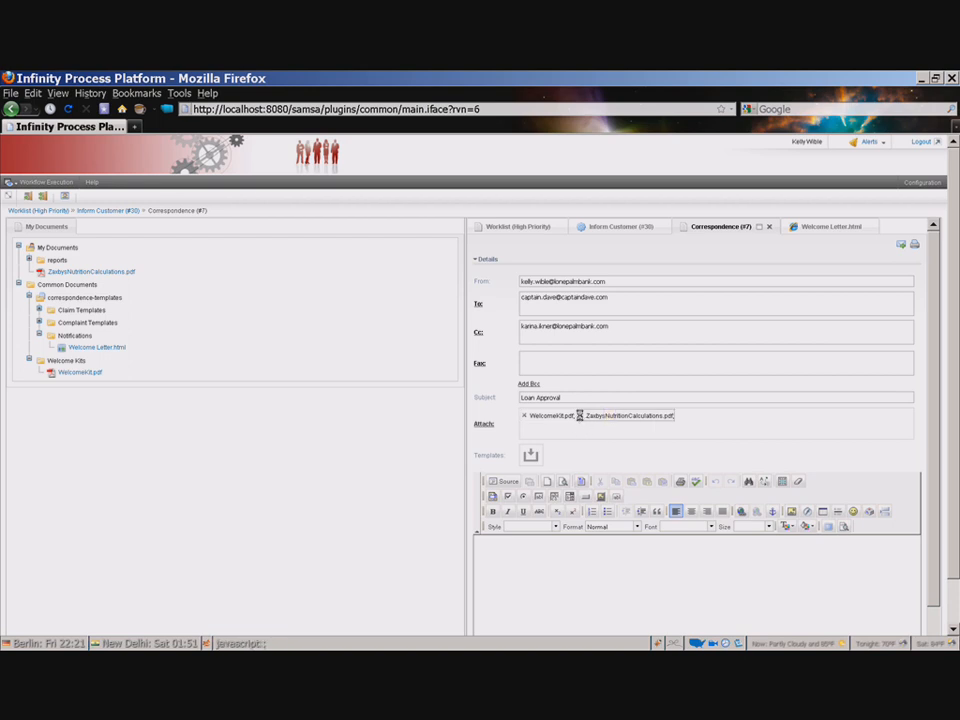
pyautogui.click(524, 416)
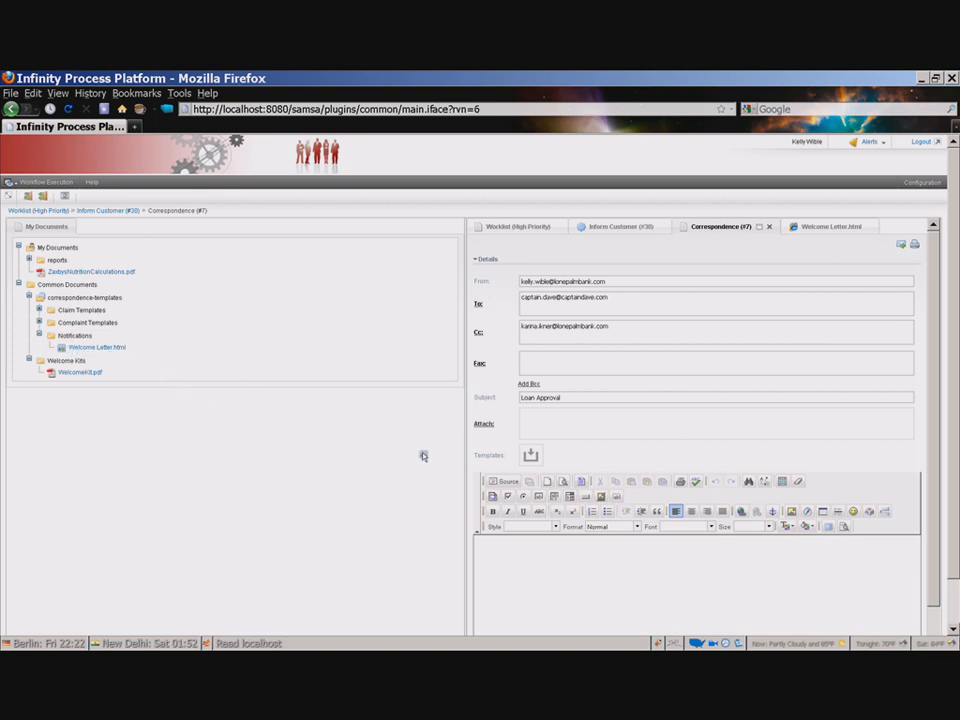
# Step: Apply the Welcome Letter.html template to the correspondence body
pyautogui.moveTo(473, 459); pyautogui.dragTo(502, 458)
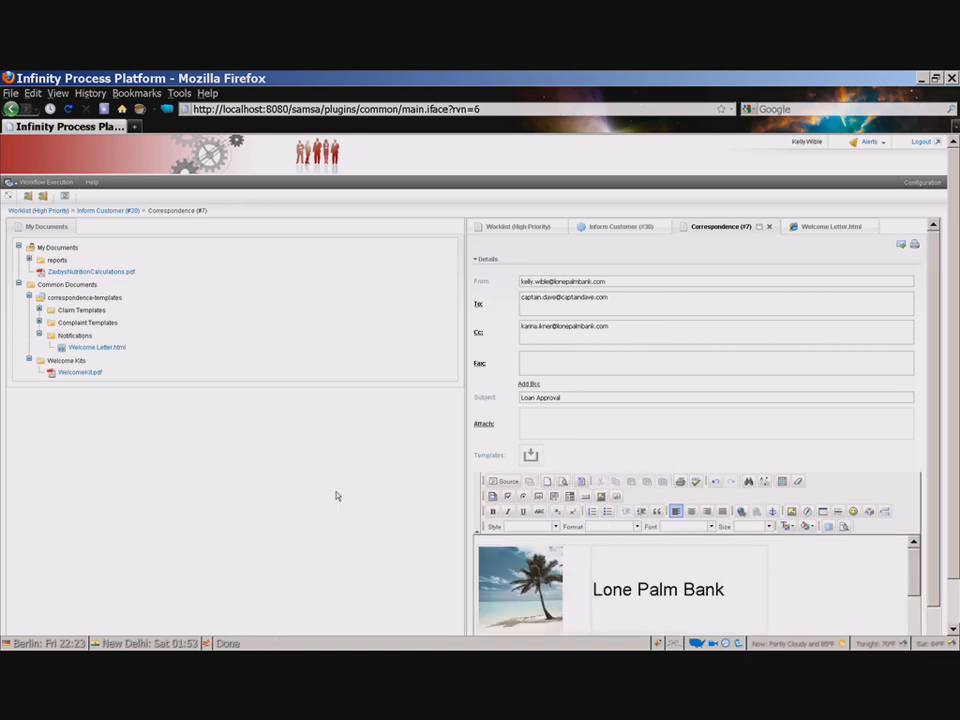
pyautogui.scroll(-1, 940, 415)
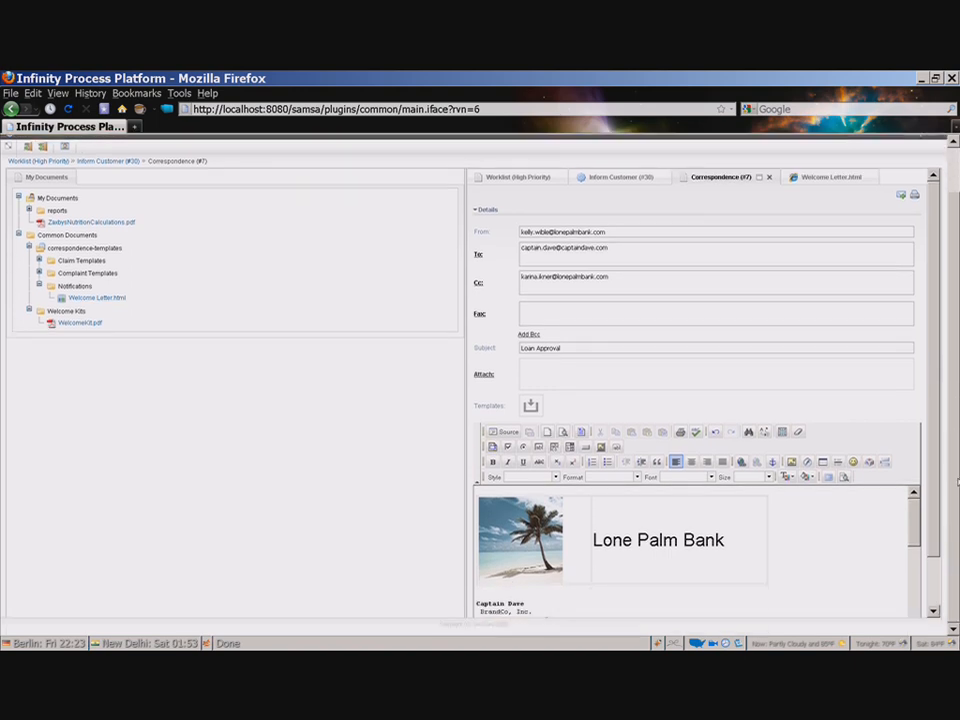
pyautogui.scroll(-1, 946, 522)
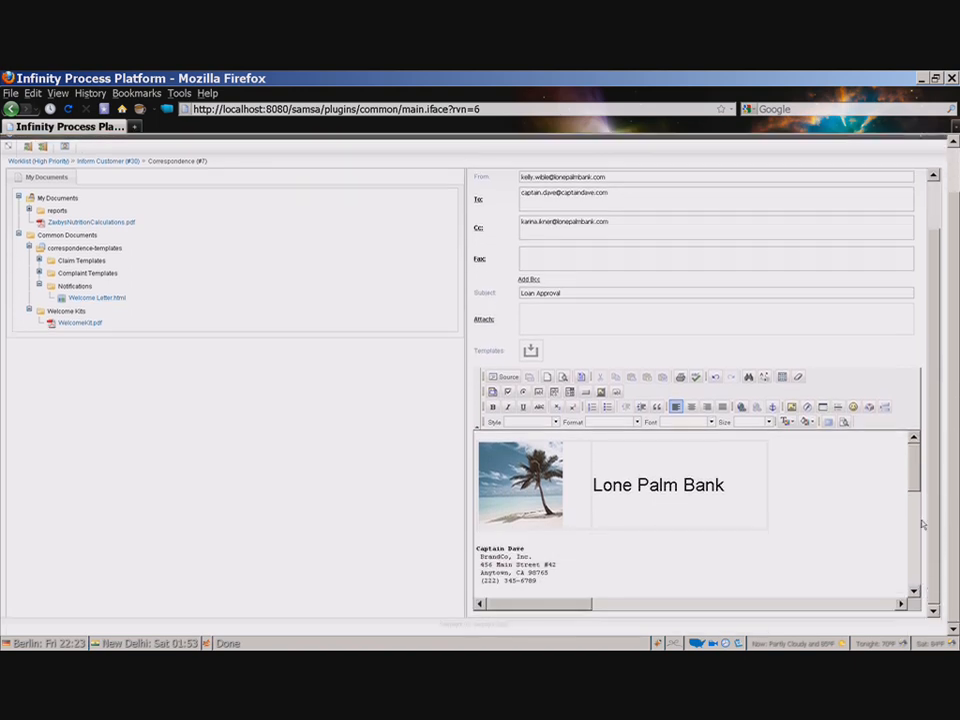
pyautogui.scroll(-3, 915, 470)
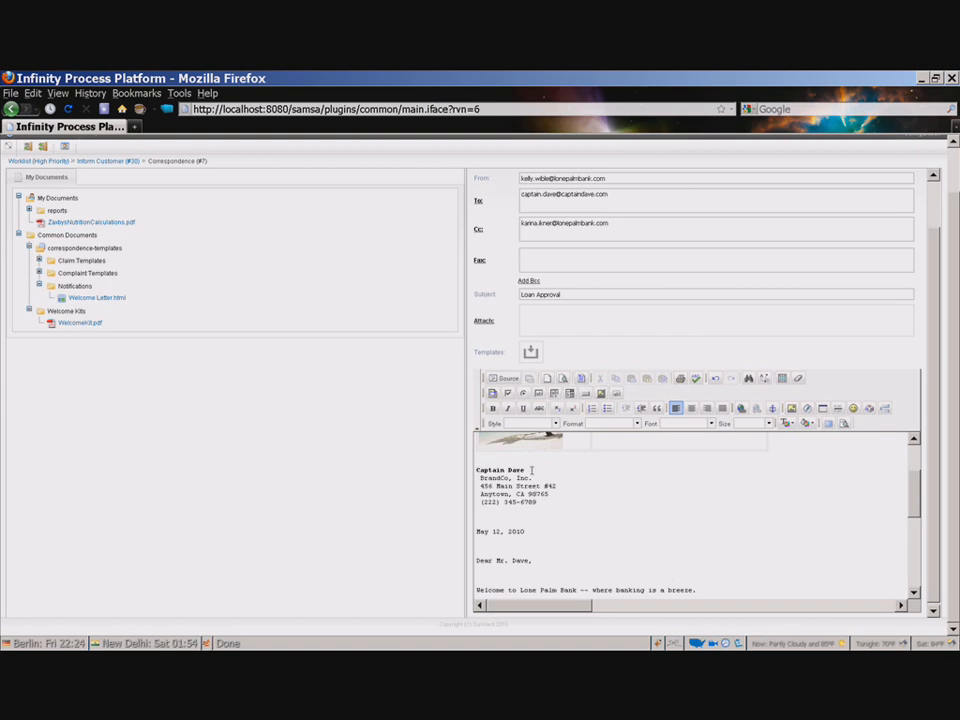
# Step: Scroll through the letter body in the editor to review the inserted template text
pyautogui.moveTo(533, 469); pyautogui.dragTo(506, 469)
pyautogui.click(531, 478)
pyautogui.scroll(-2, 570, 561)
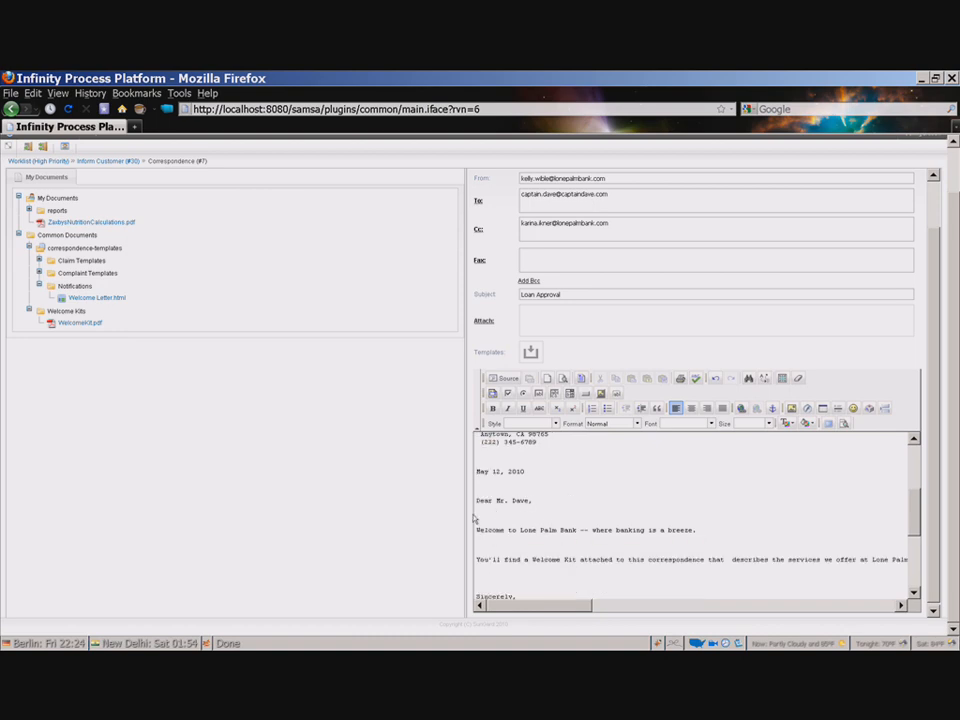
pyautogui.scroll(5, 566, 522)
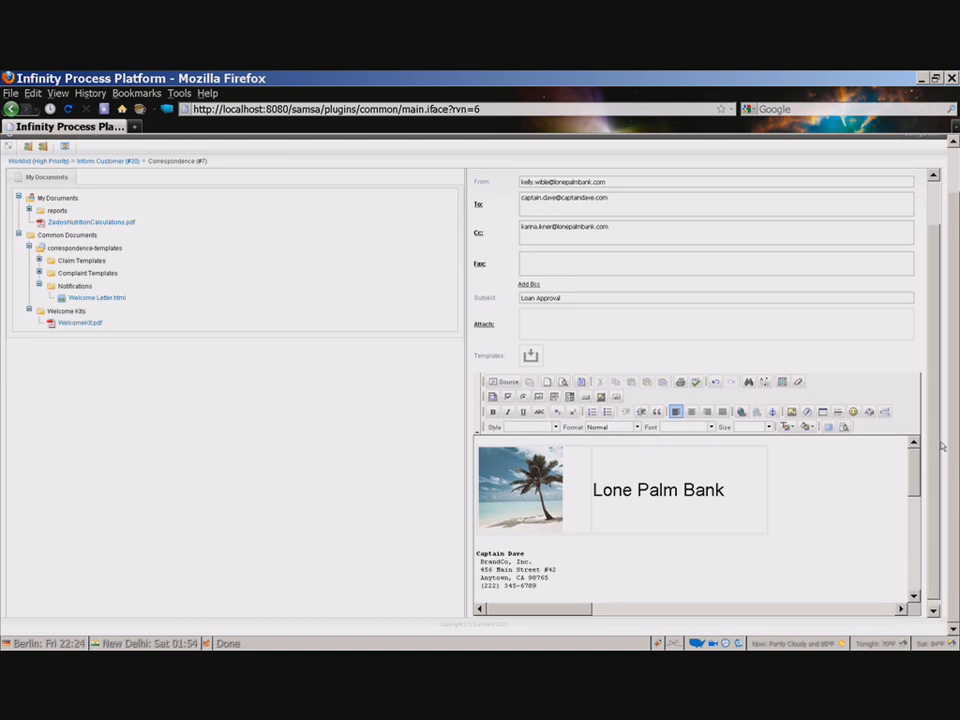
pyautogui.scroll(2, 944, 440)
pyautogui.scroll(1, 940, 415)
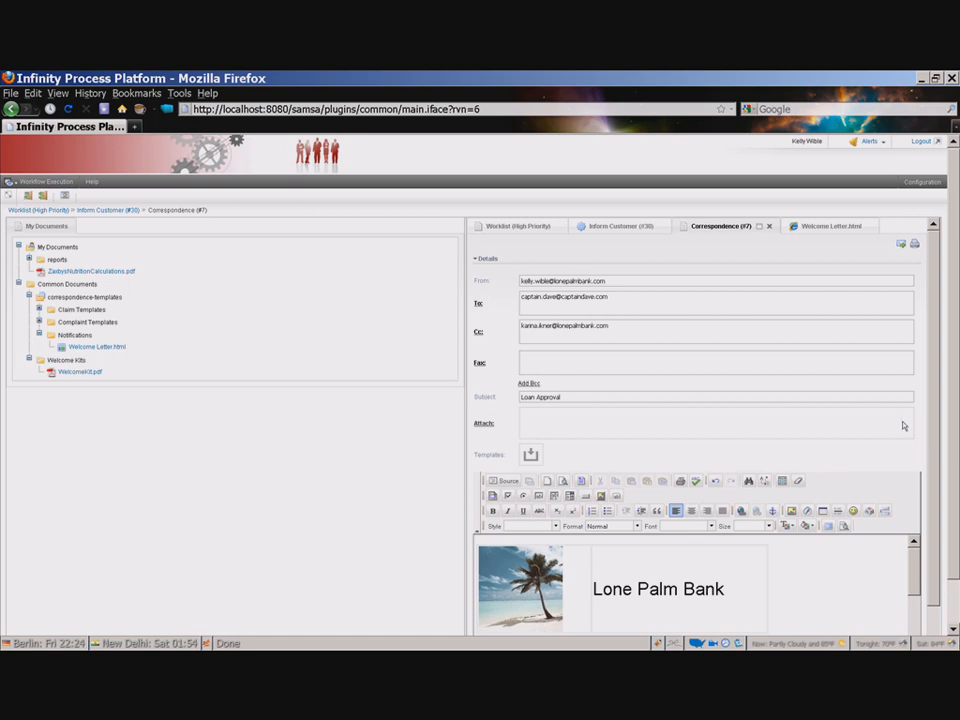
pyautogui.scroll(-5, 900, 600)
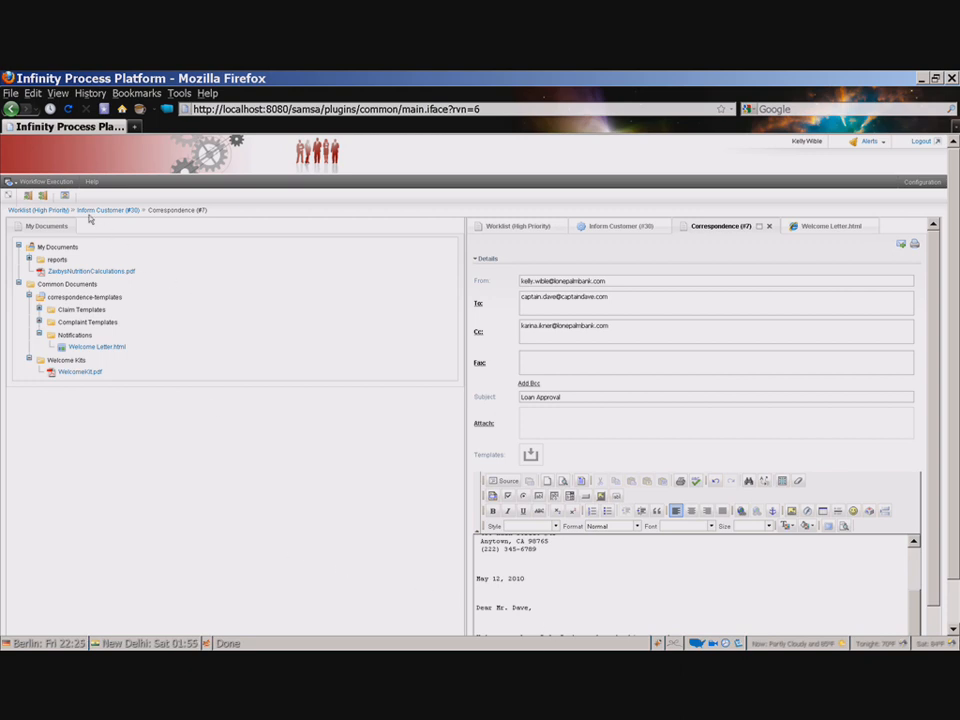
# Step: Switch to the full workspace layout and reopen the Correspondence (#7) tab
pyautogui.click(65, 195)
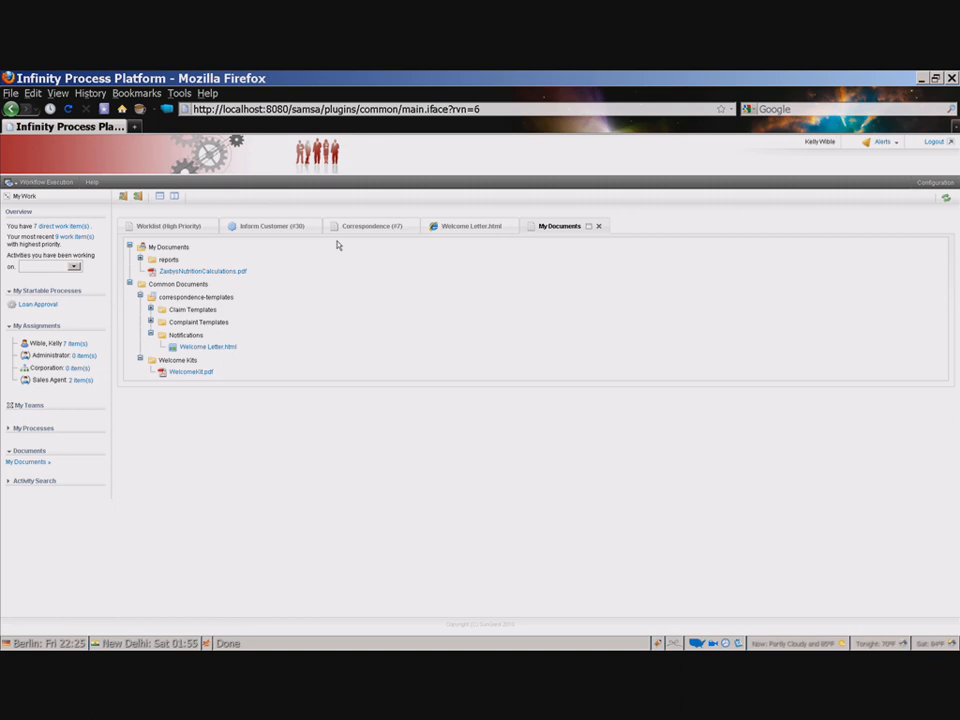
pyautogui.click(366, 227)
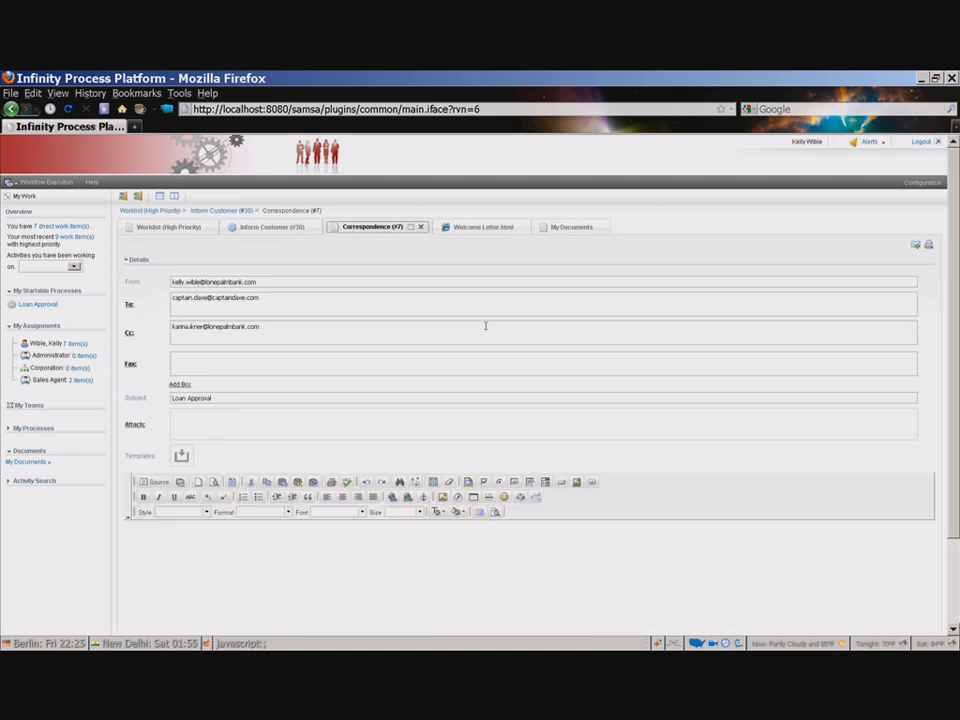
# Step: Print the correspondence on Letter (8.5 x 11) paper and save the generated download.pdf file
pyautogui.click(928, 246)
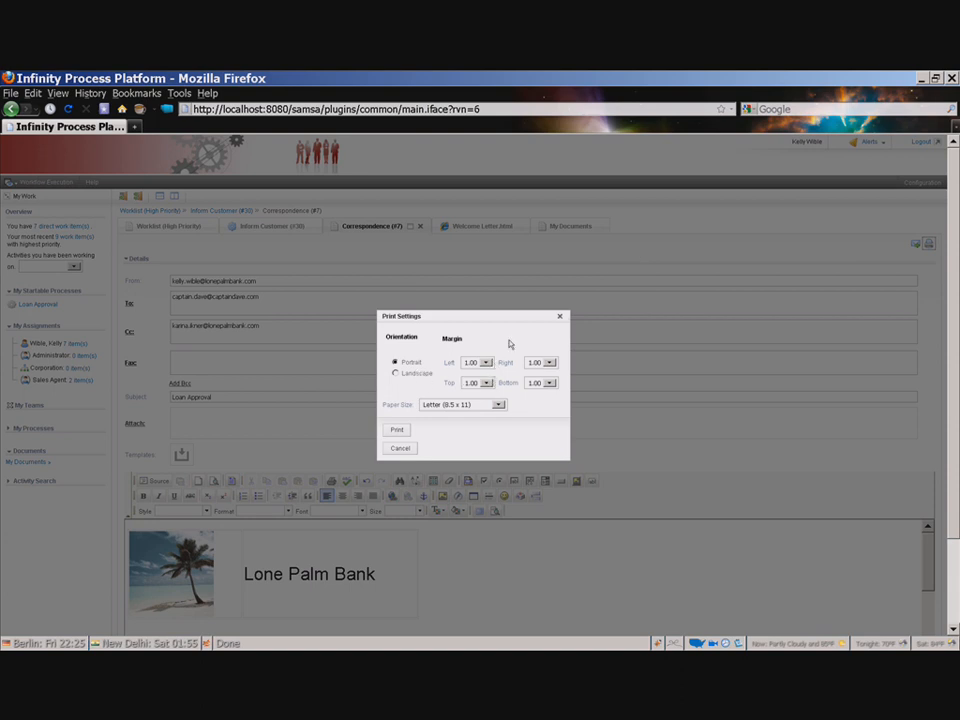
pyautogui.click(498, 405)
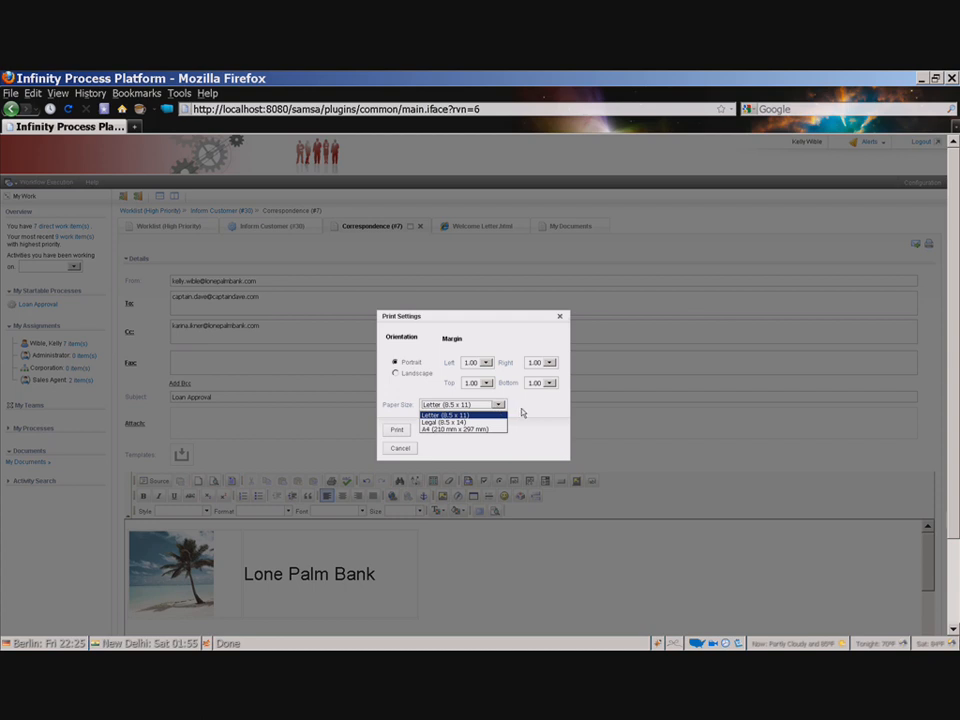
pyautogui.click(521, 411)
pyautogui.click(403, 437)
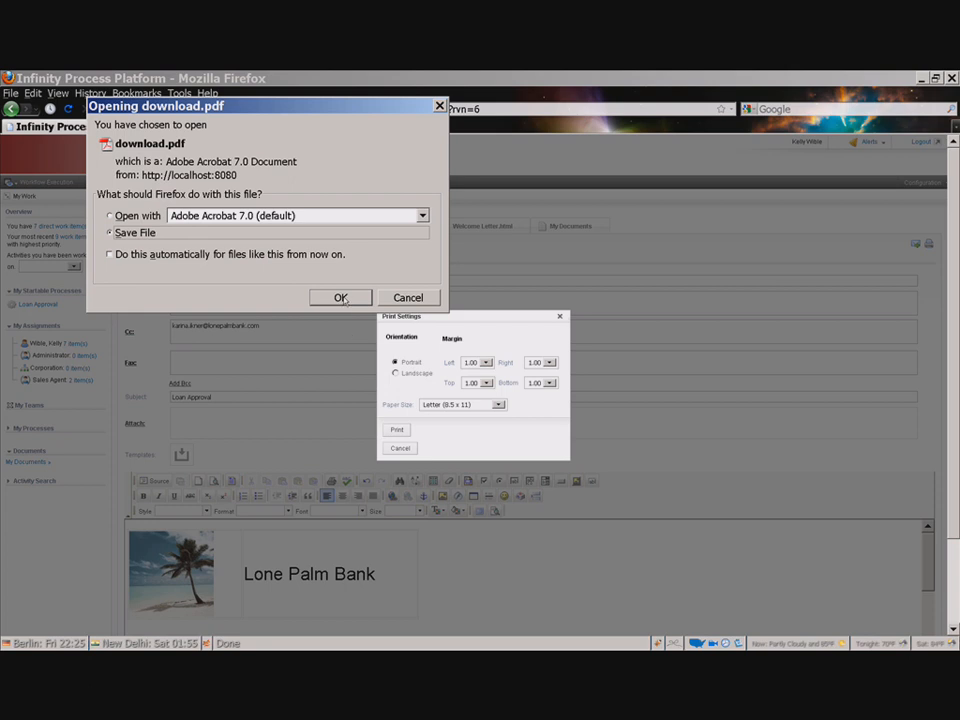
pyautogui.click(341, 297)
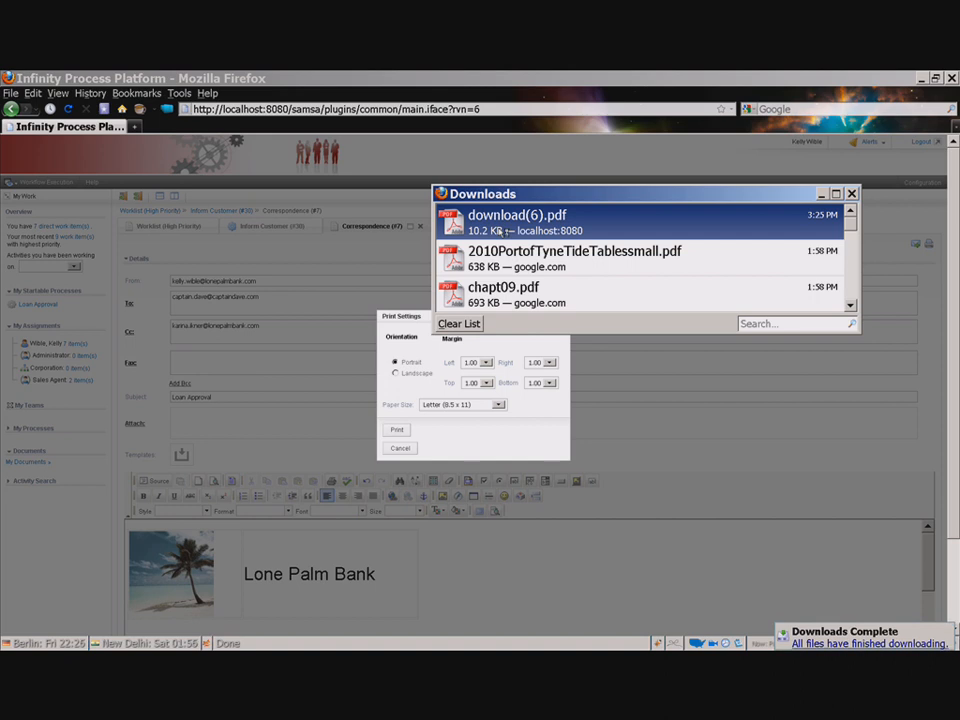
# Step: Open the downloaded PDF to review the printed letter, then cancel the Print Settings dialog
pyautogui.doubleClick(500, 231)
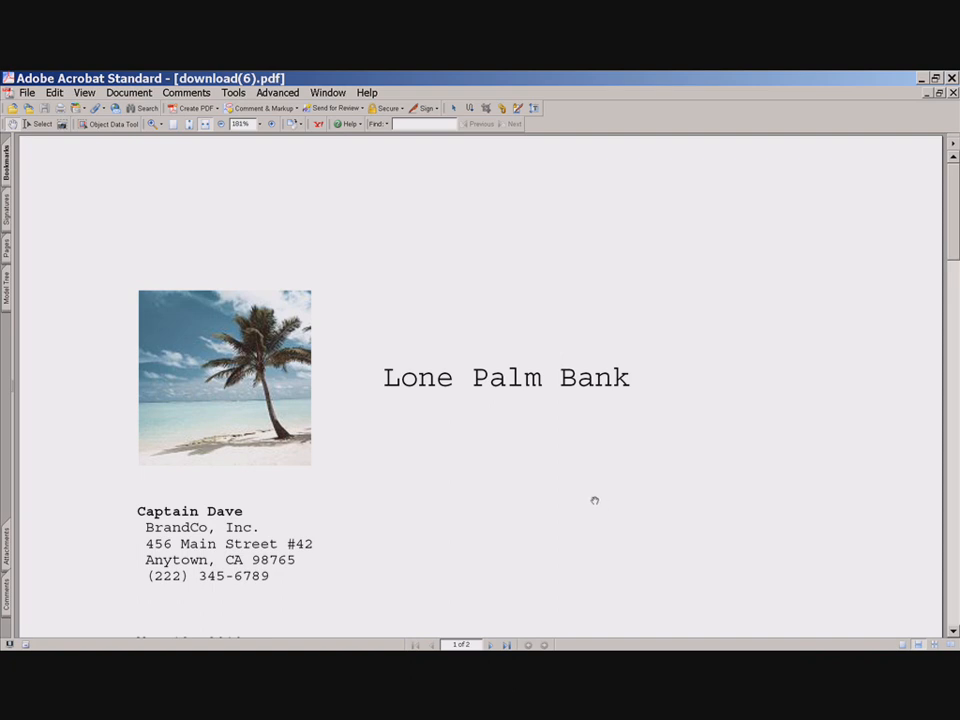
pyautogui.scroll(-1, 570, 497)
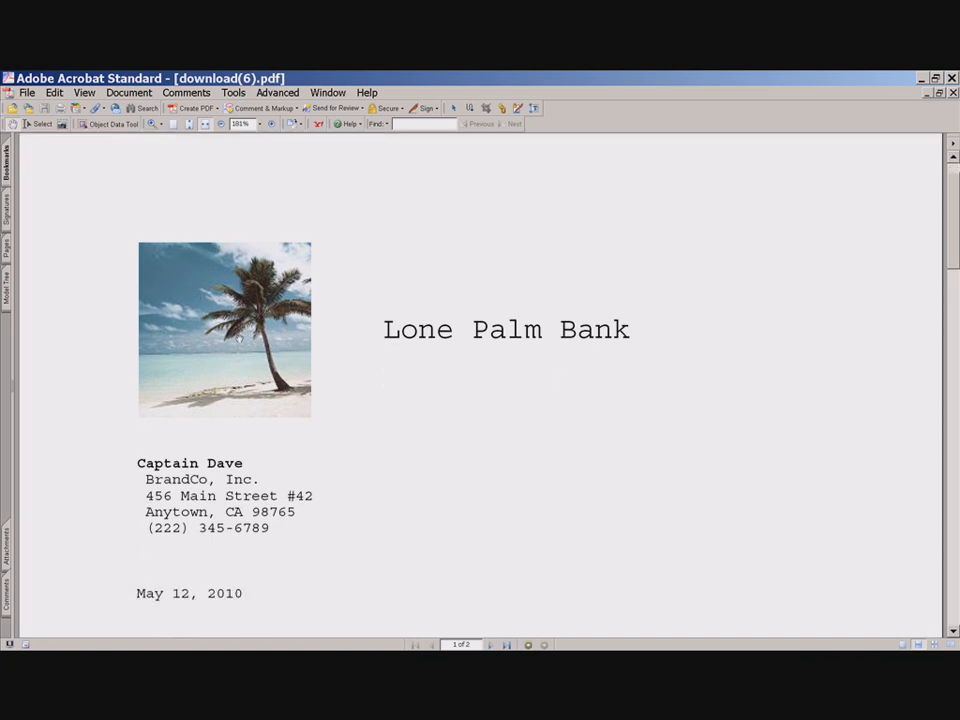
pyautogui.scroll(-1, 150, 368)
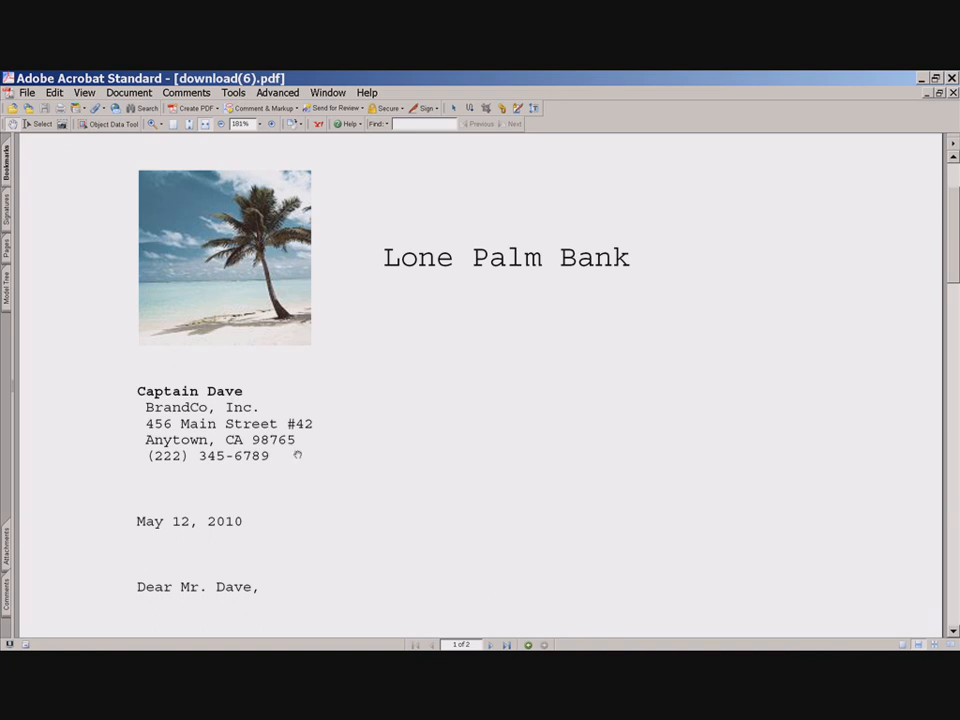
pyautogui.scroll(-1, 279, 467)
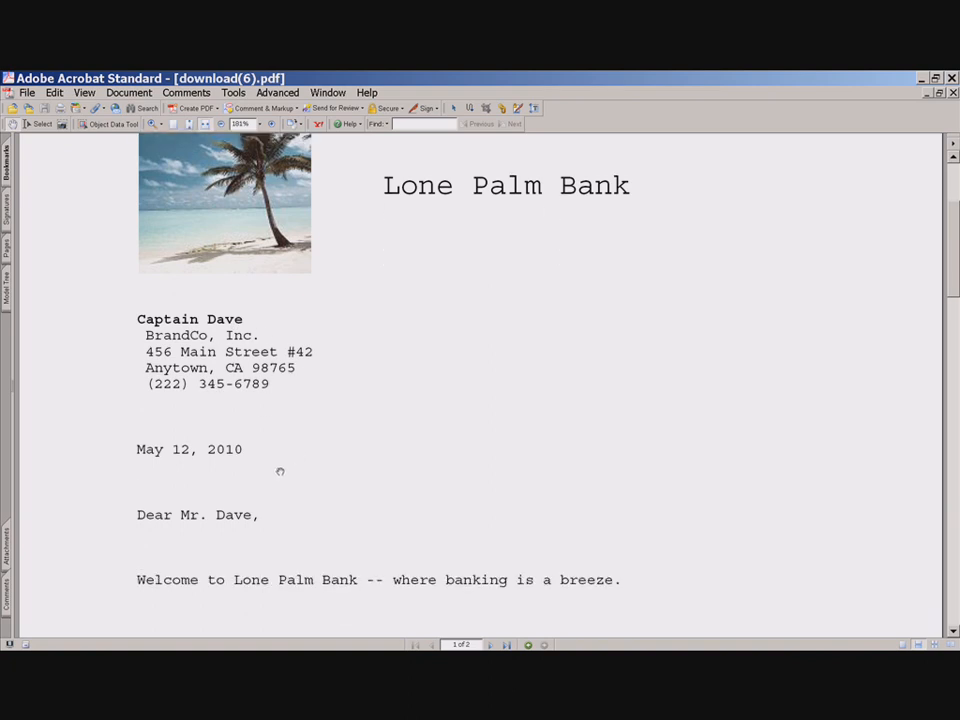
pyautogui.scroll(-1, 219, 536)
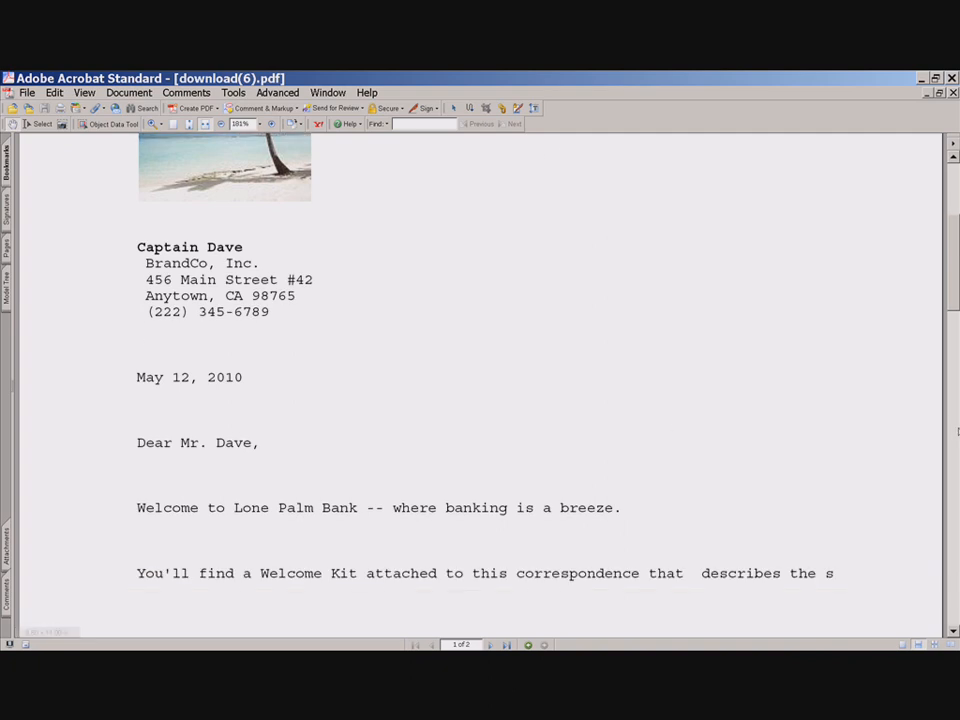
pyautogui.scroll(4, 225, 535)
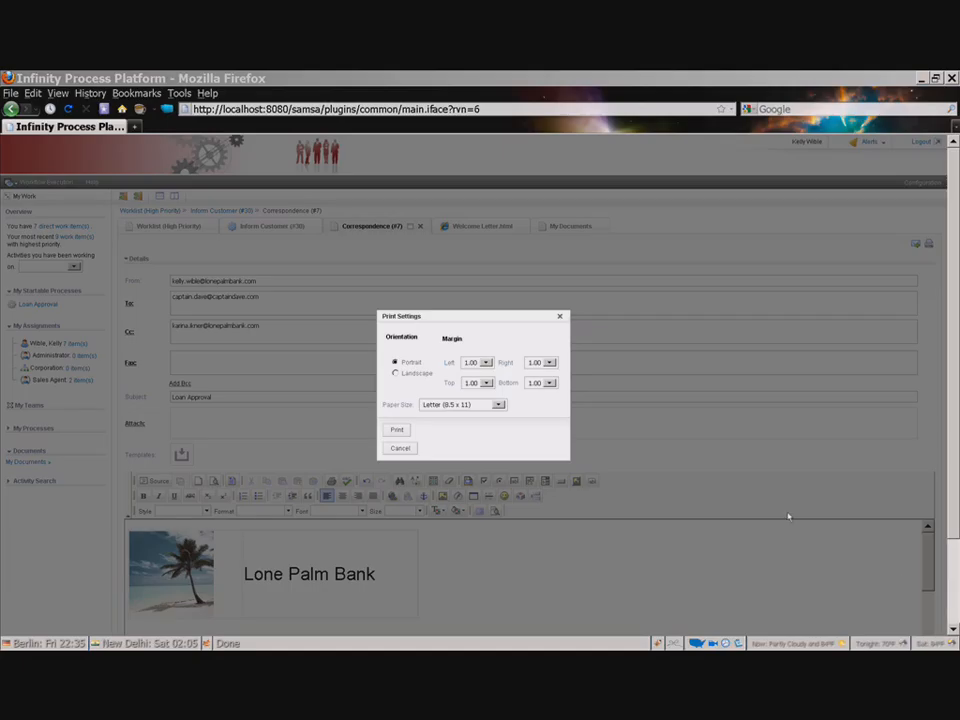
pyautogui.click(402, 449)
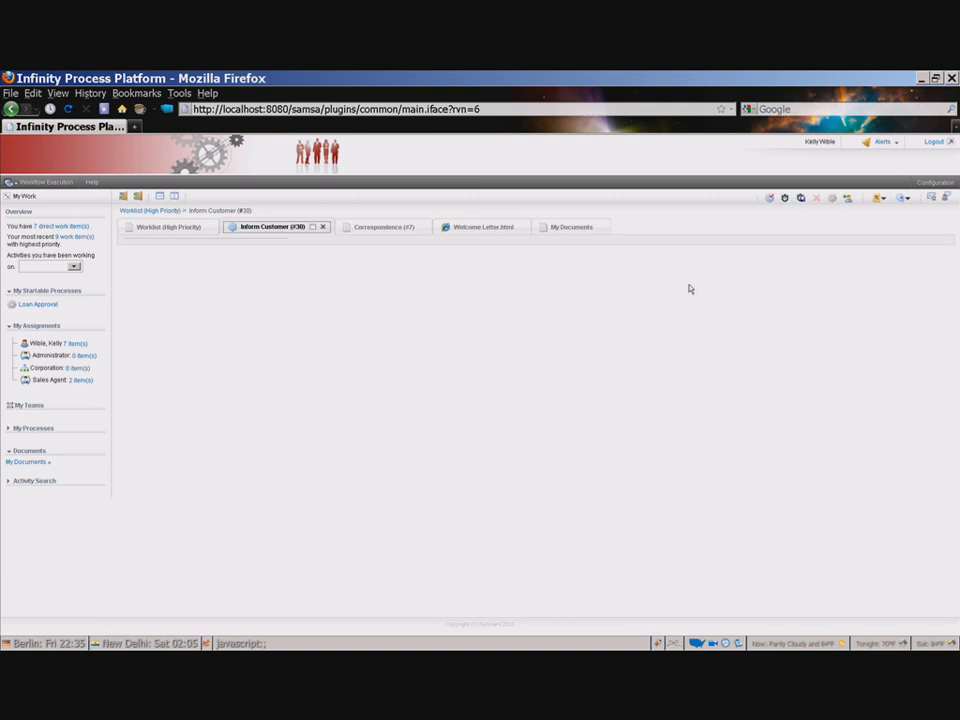
# Step: Complete the Inform Customer (#30) activity and close all open views
pyautogui.click(767, 199)
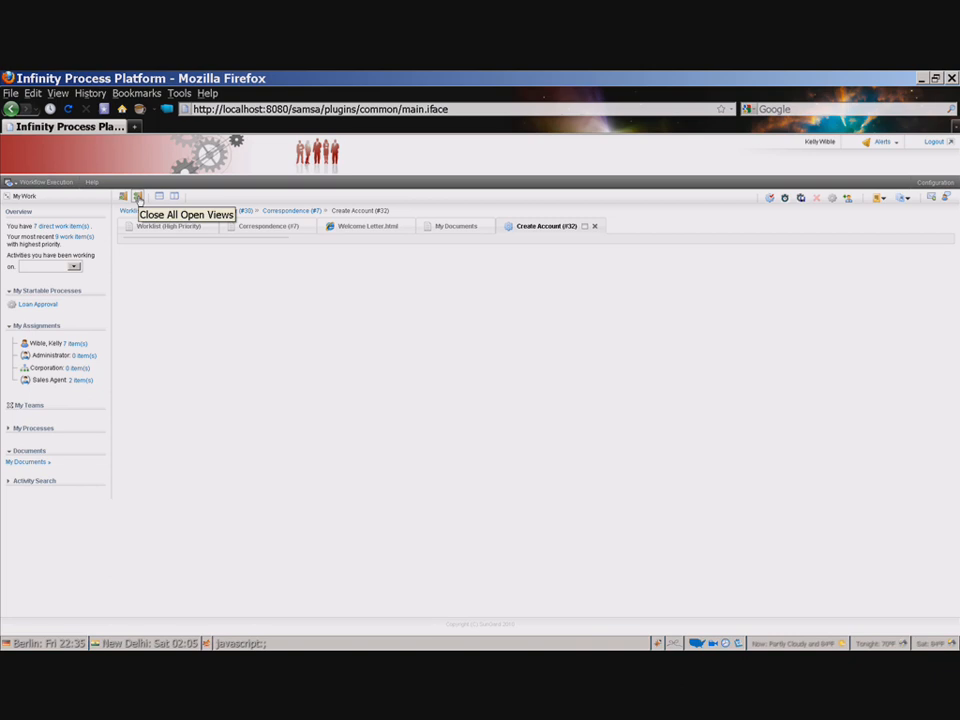
pyautogui.click(139, 198)
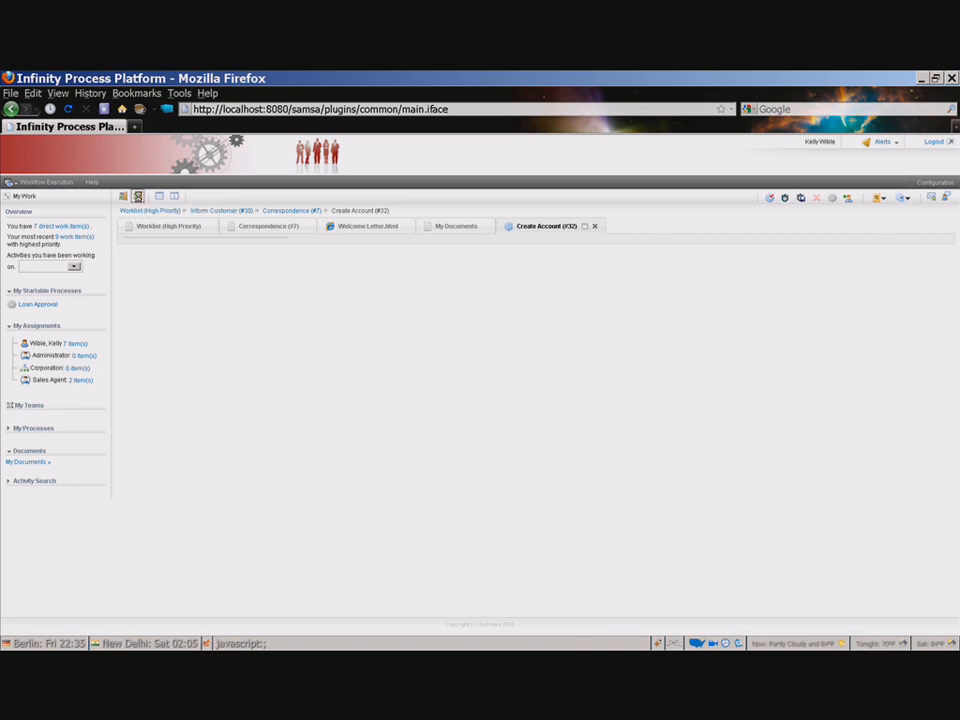